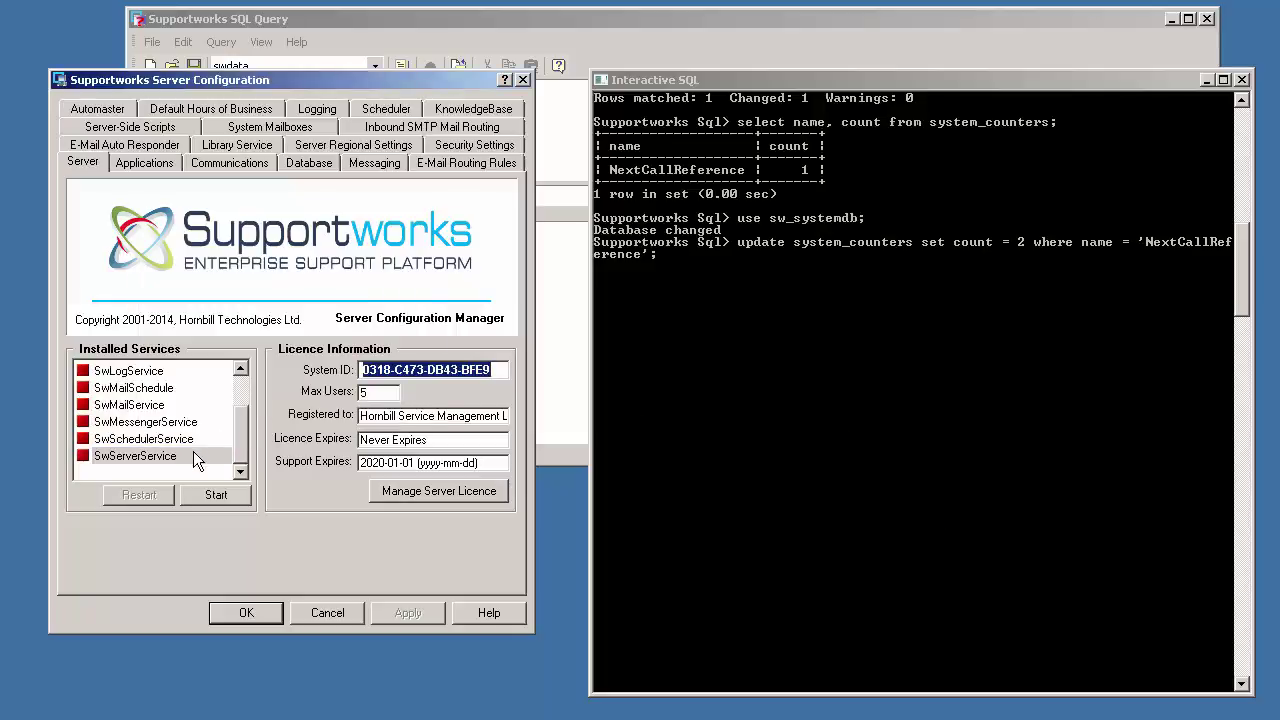
Step: Try to start SwServerService and dismiss the failed-to-start error
click(206, 493)
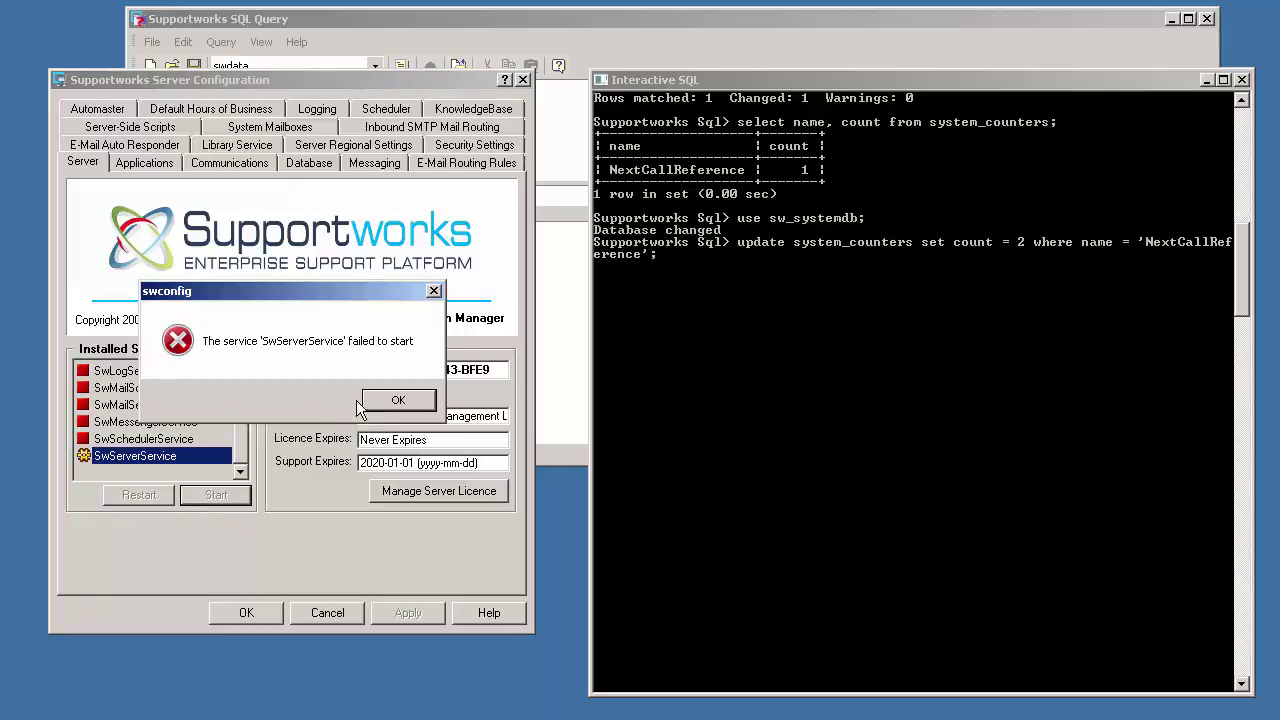
click(381, 400)
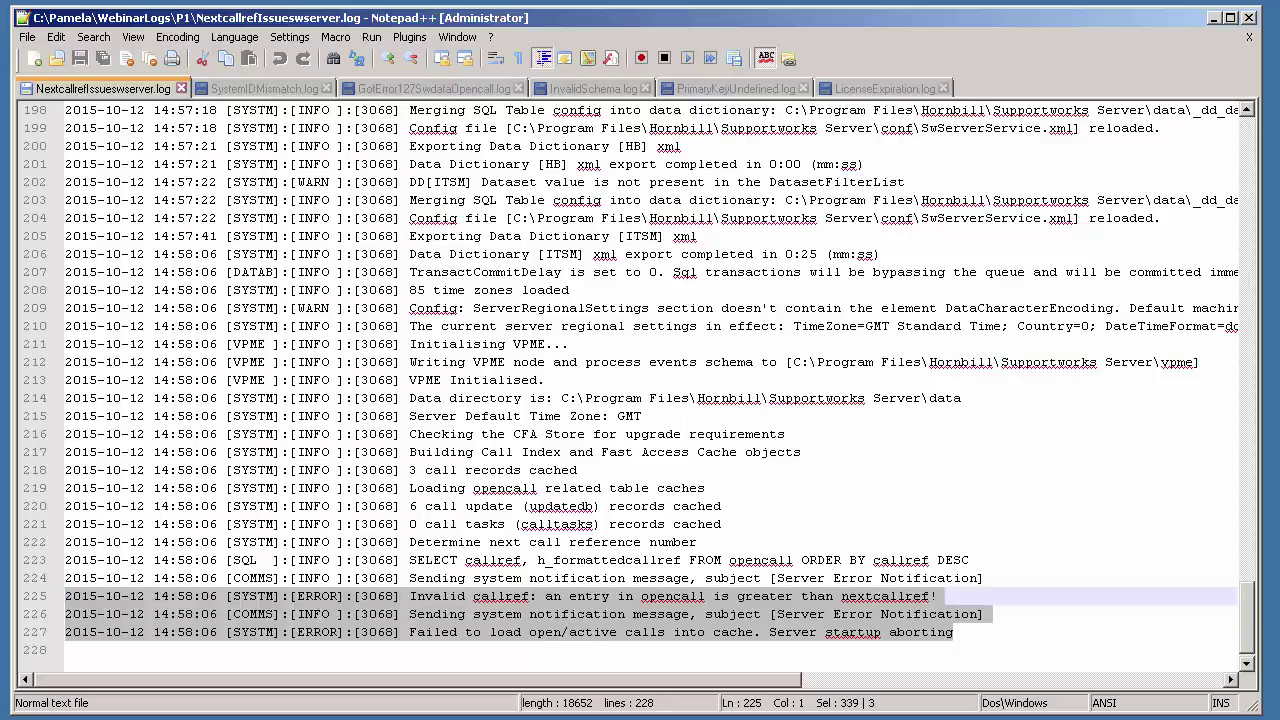
Step: Find opencall's highest callref (2) and set NextCallReference in system_counters to 2
key(alt+Tab)
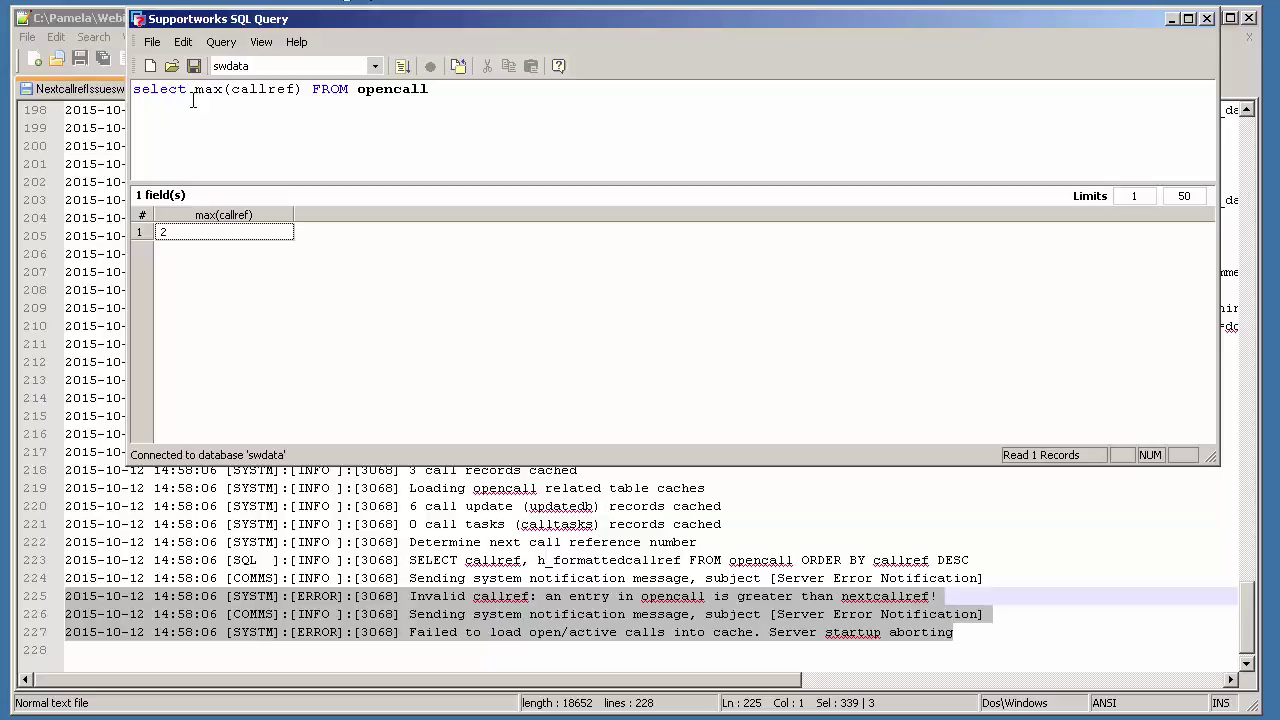
click(187, 90)
key(alt+Tab)
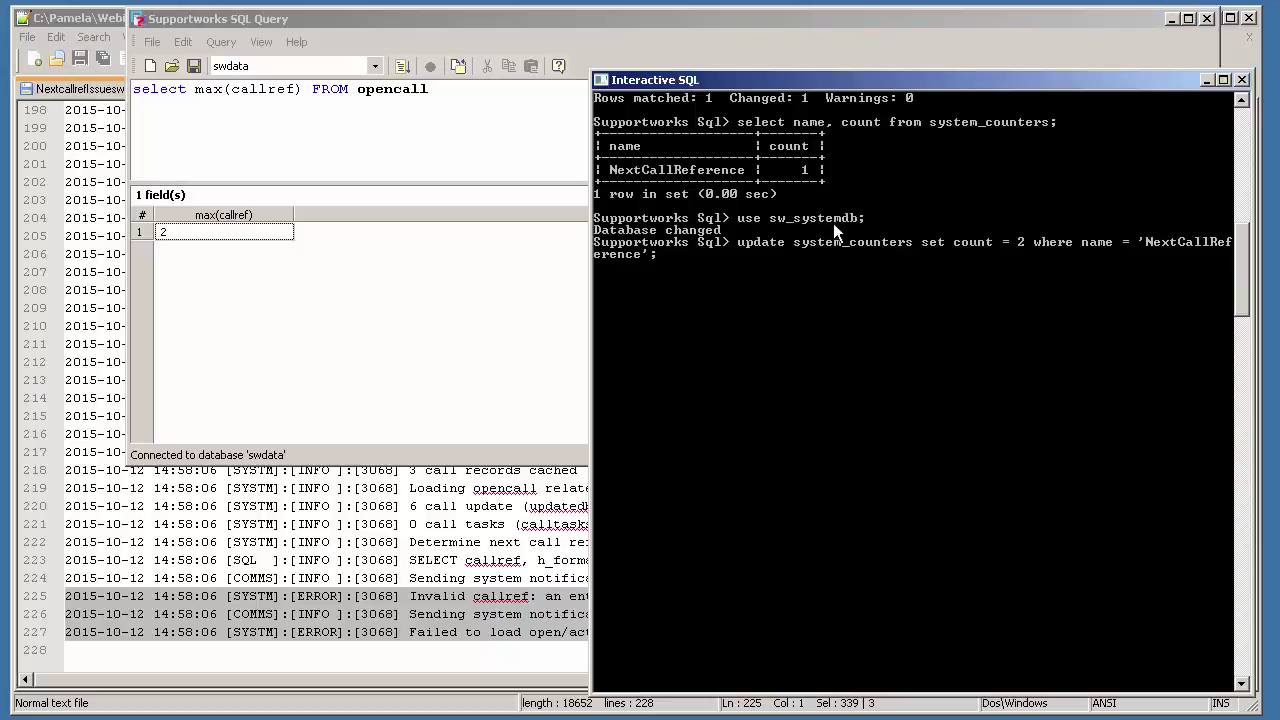
scroll(1020, 205, down, 3)
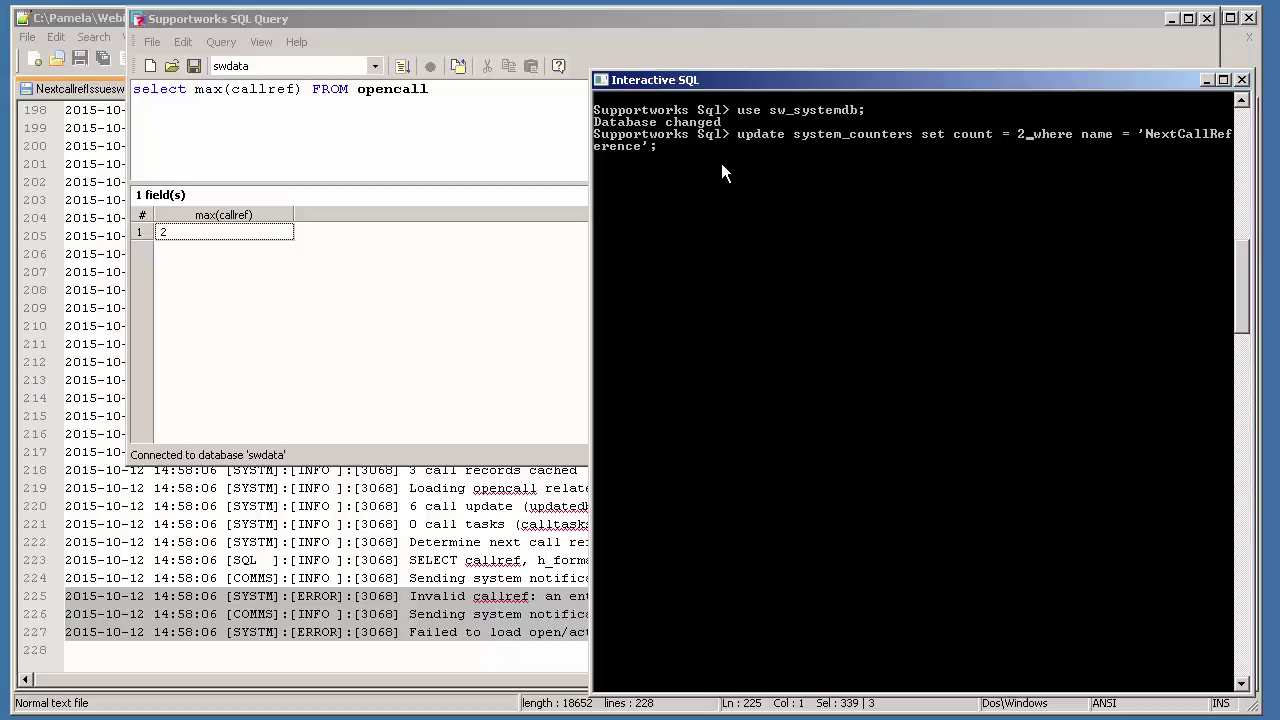
key(Return)
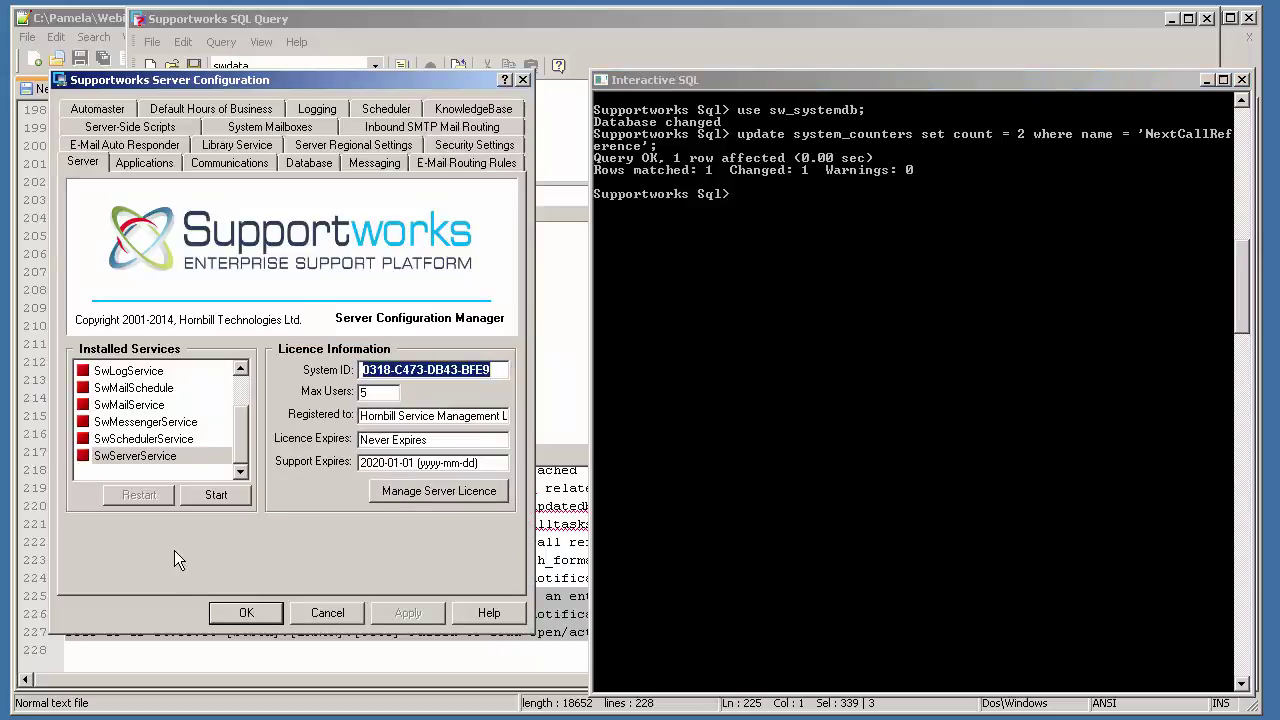
click(135, 456)
Step: Start SwServerService again after the counter fix; it stops on a SystemID mismatch
click(201, 496)
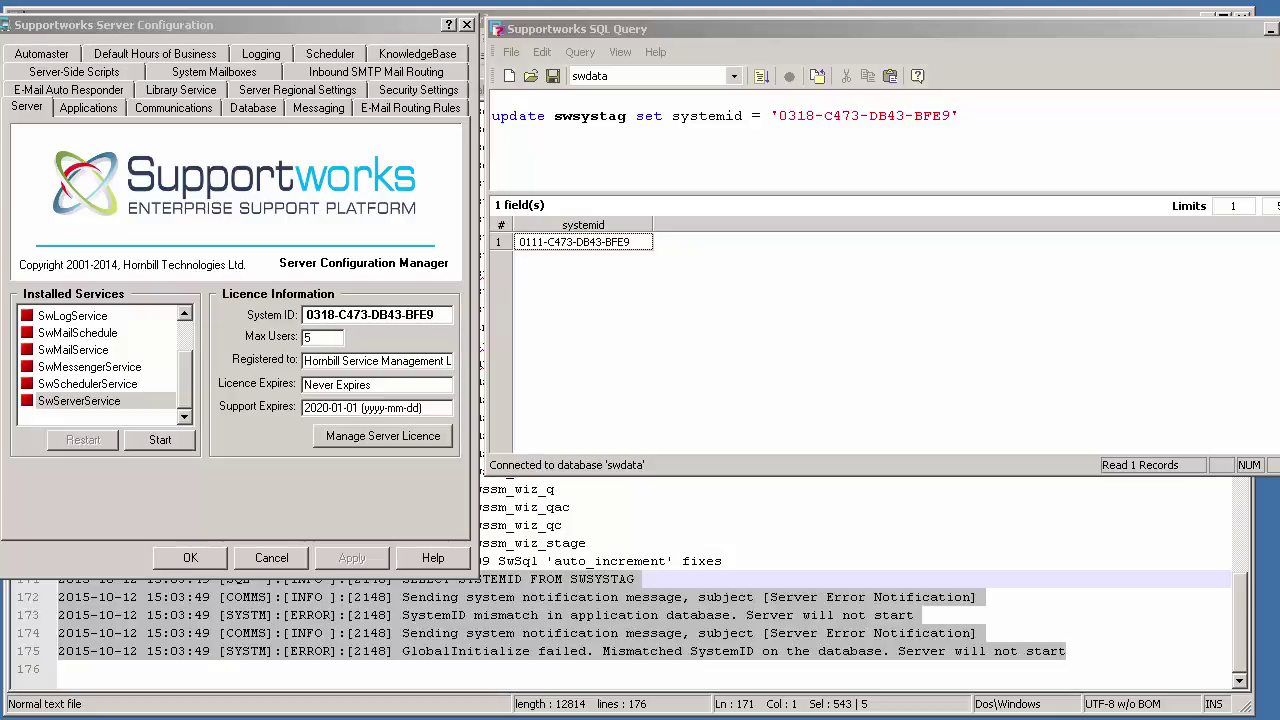
Step: Retry starting SwServerService, dismiss the error, and update swsystag's systemid to the licence System ID
click(89, 402)
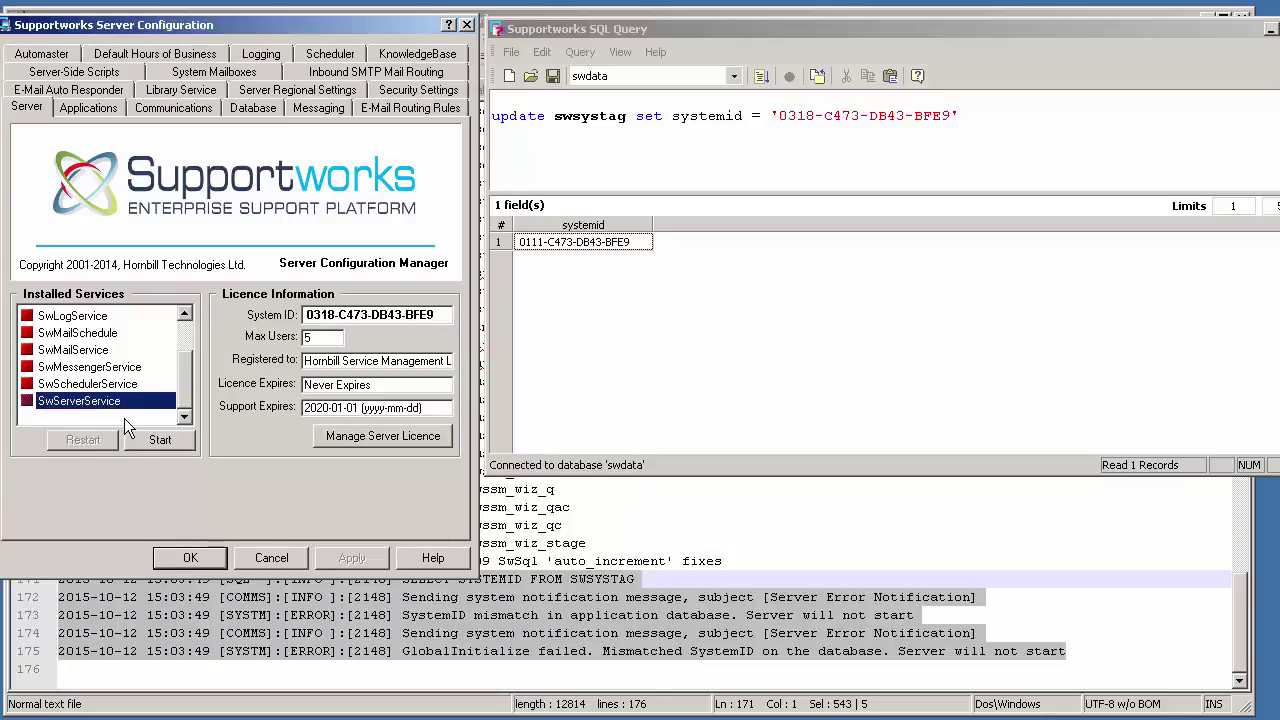
click(155, 440)
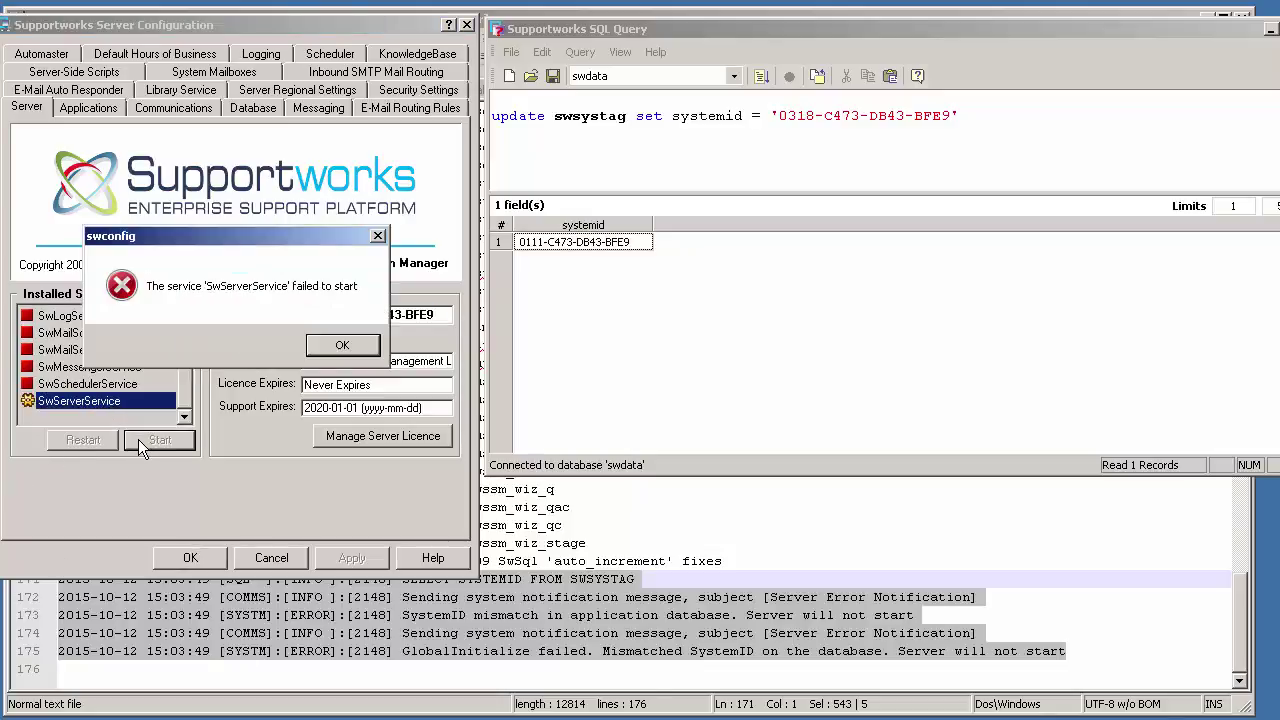
click(342, 344)
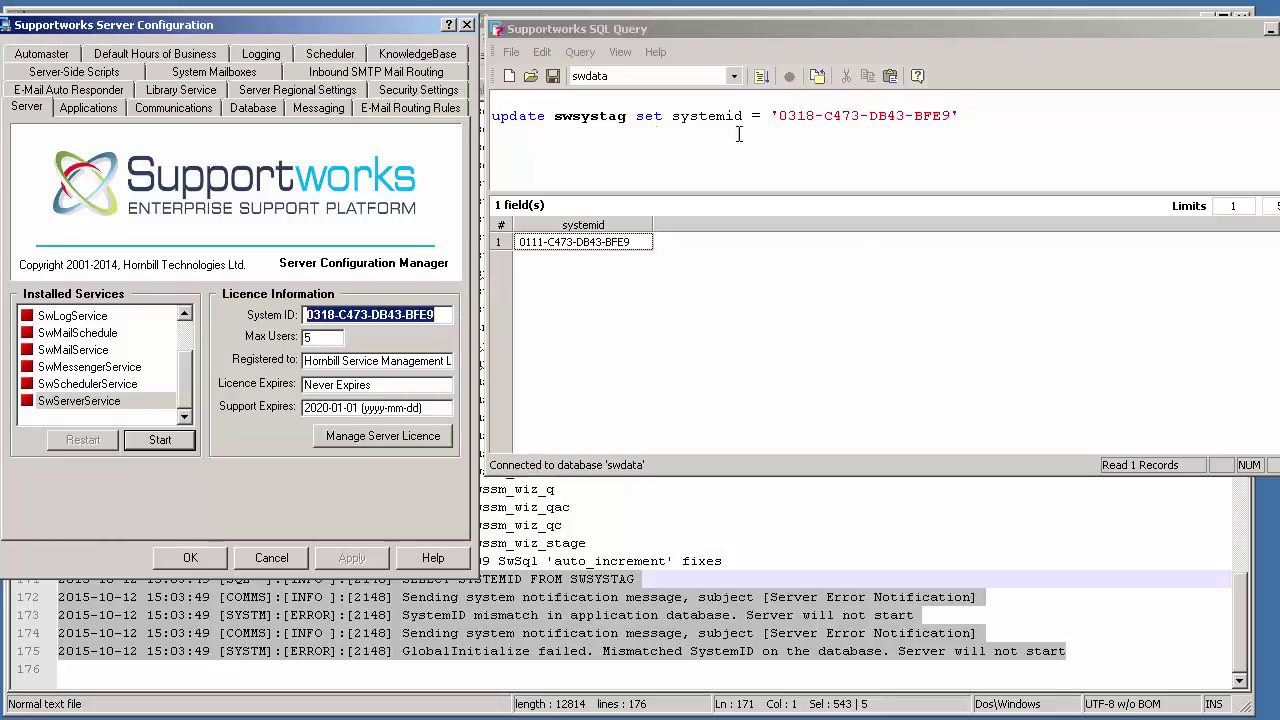
click(760, 78)
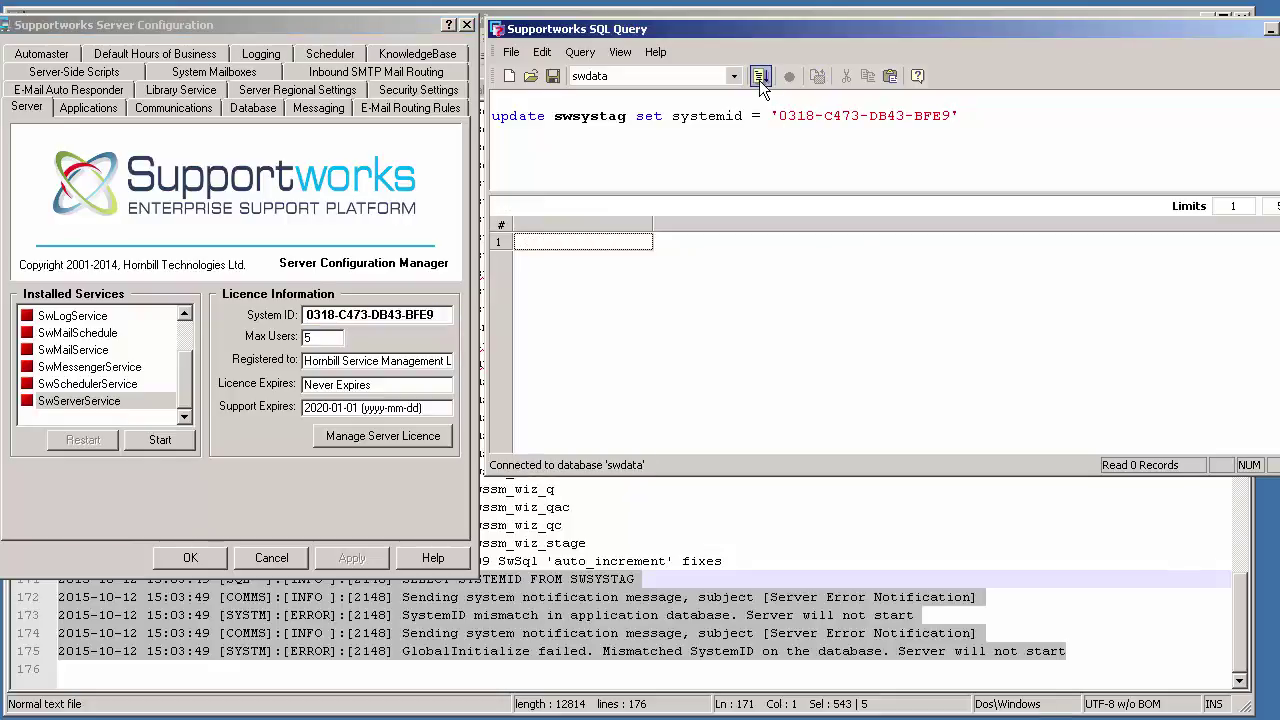
Step: Select SwServerService and start it again now that the System ID matches
click(128, 400)
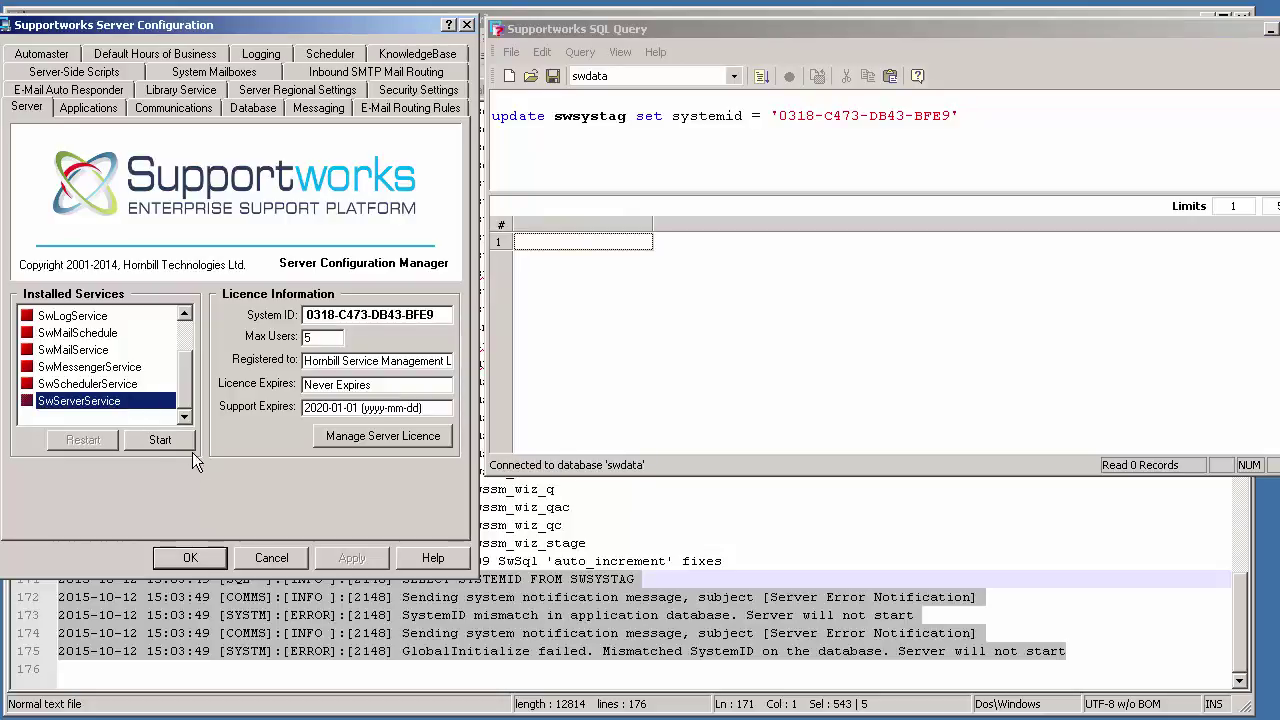
click(156, 447)
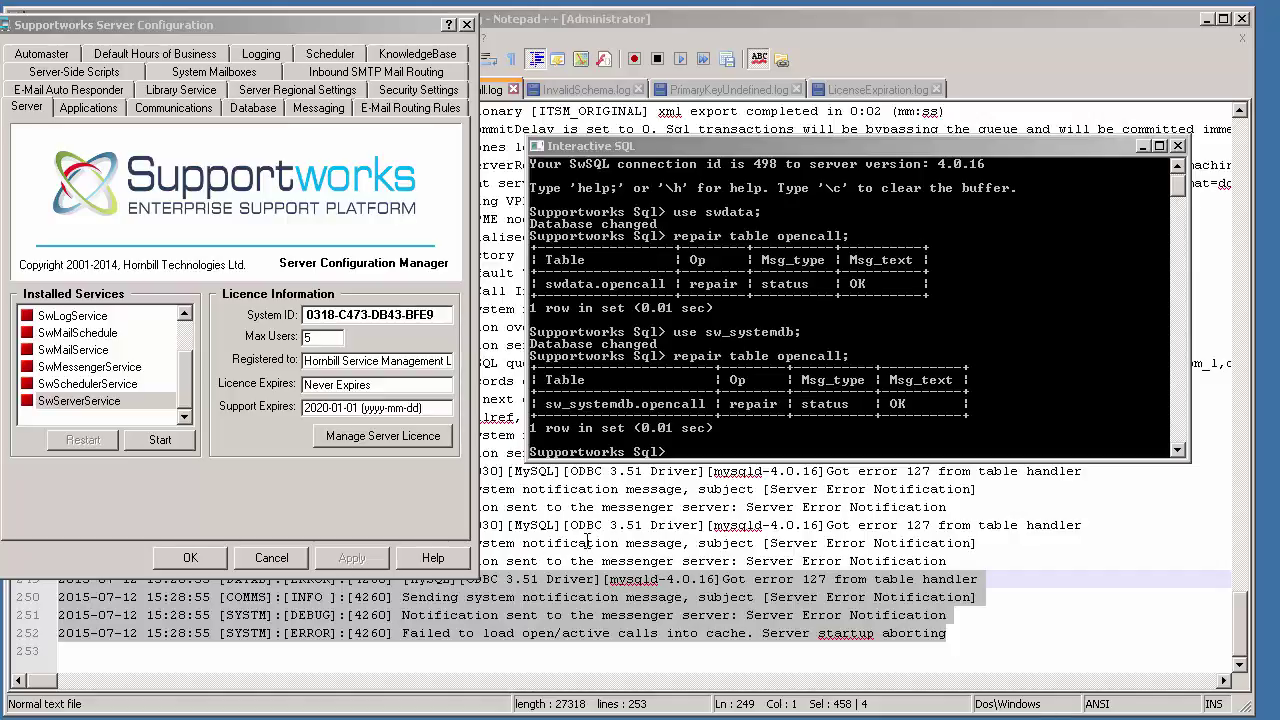
Step: Bring Notepad++ with GotError127SwdataOpencall.log back to the front
click(519, 18)
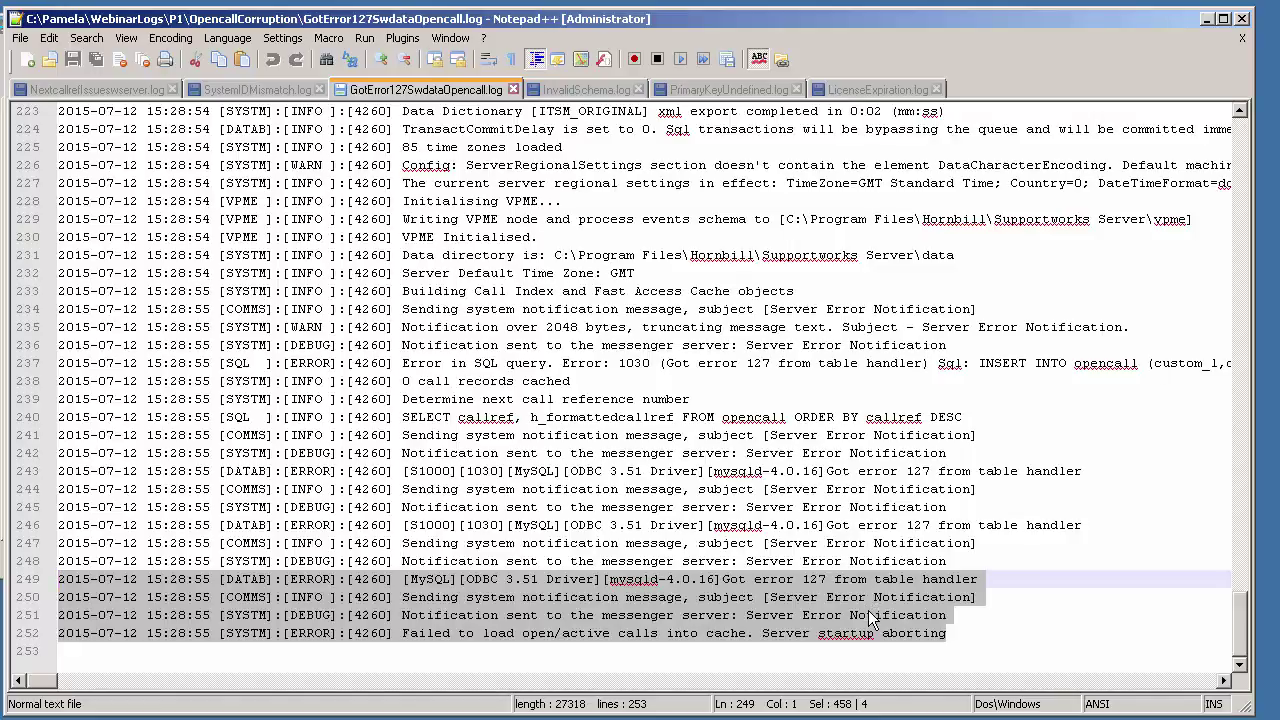
Step: Review the InvalidSchema and PrimaryKeyUndefined logs in Notepad++
click(580, 93)
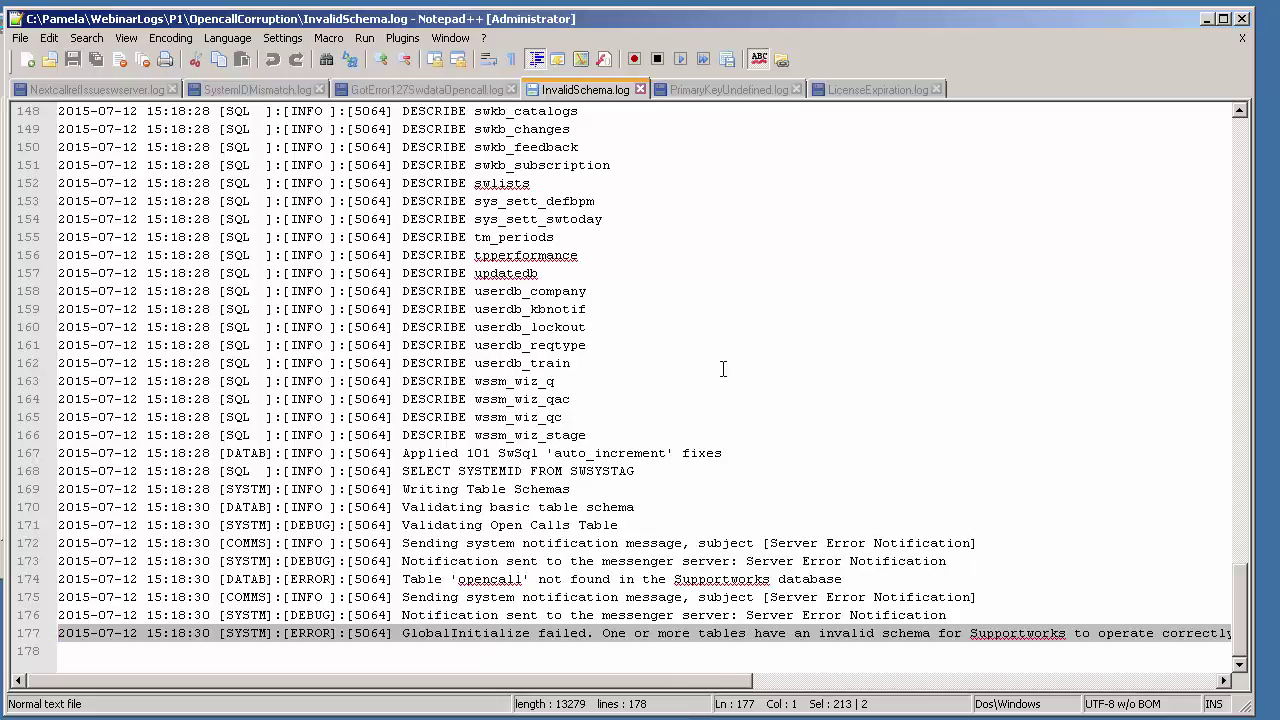
click(715, 89)
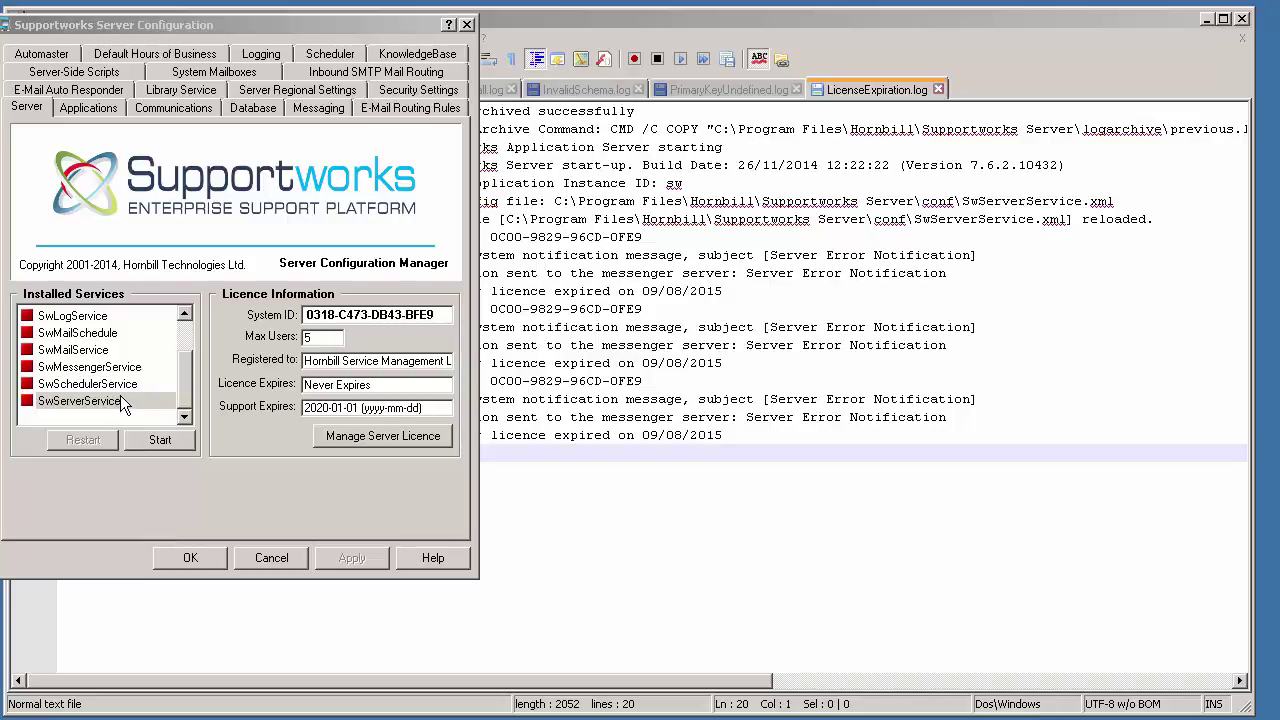
Step: Highlight LicenseExpiration.log's final licence-expired lines, then return to Server Configuration
click(572, 508)
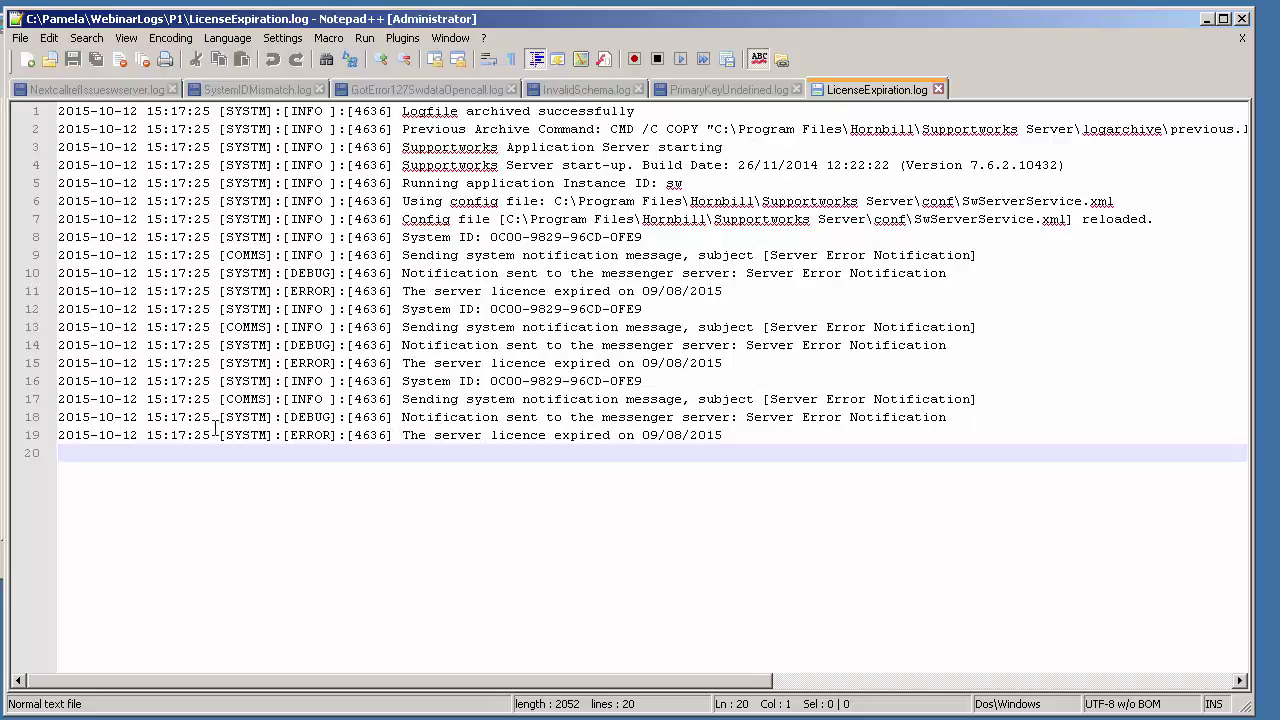
drag(60, 418, 740, 432)
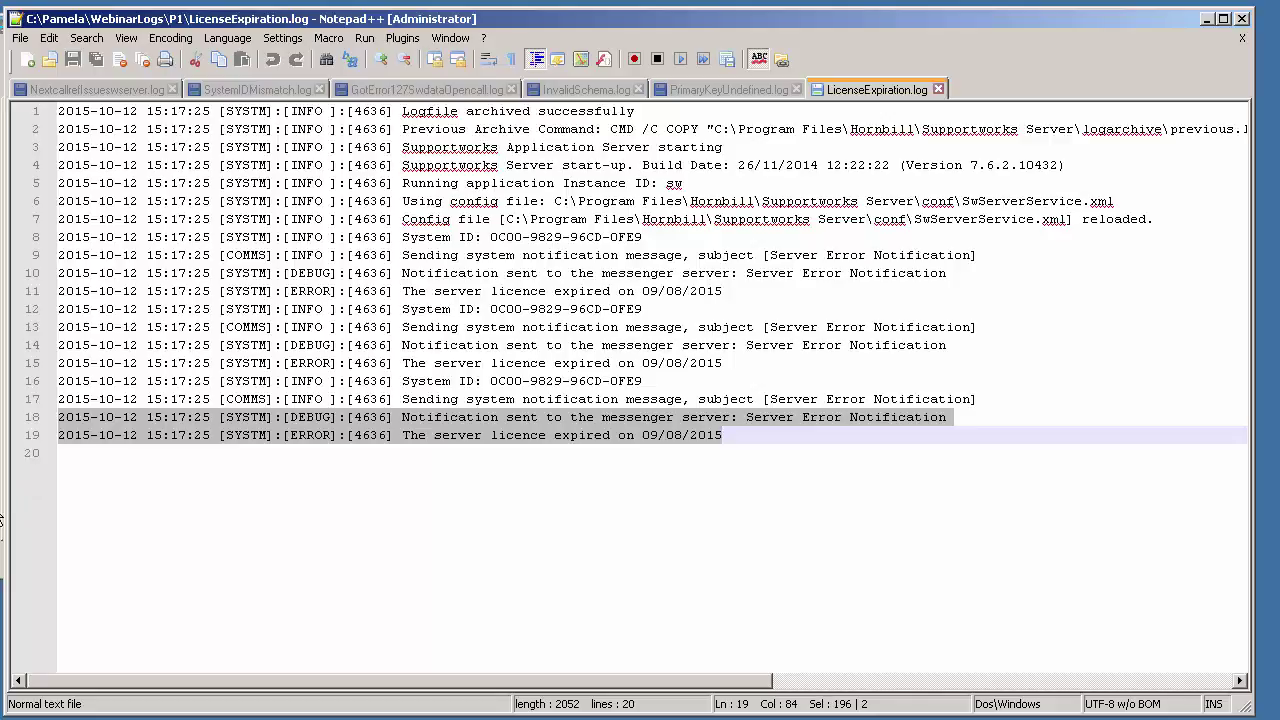
click(15, 490)
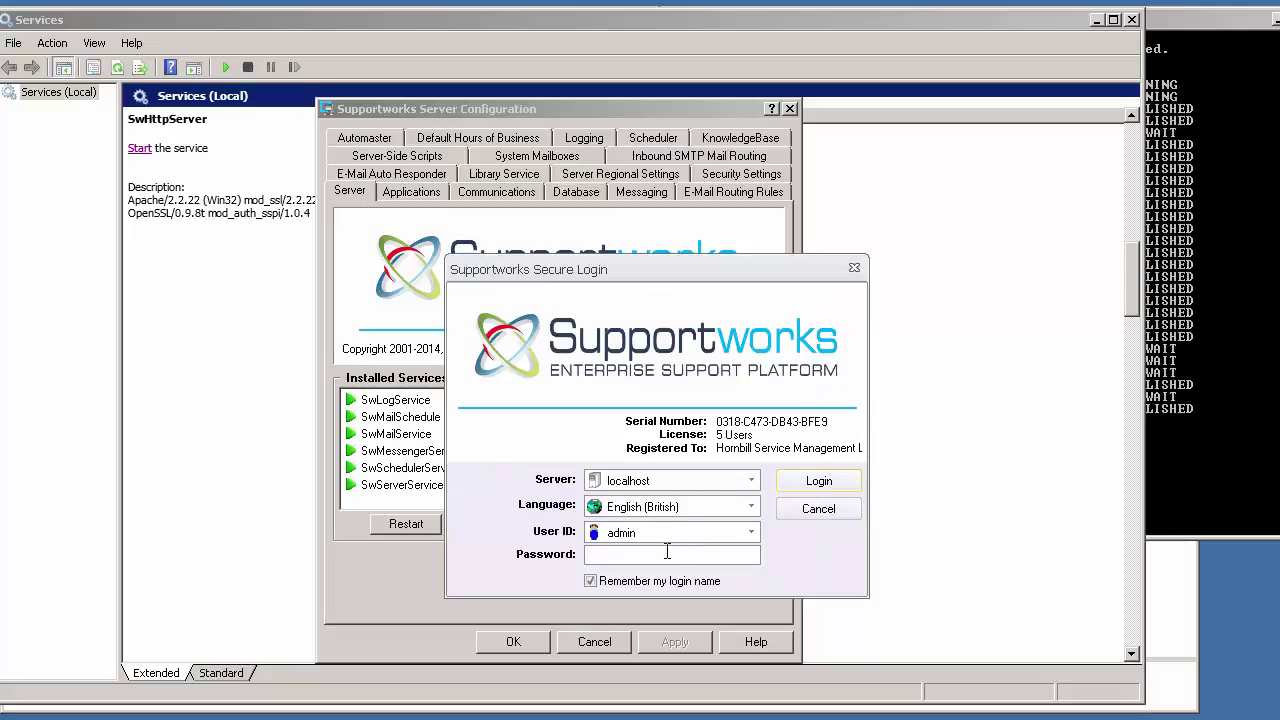
Step: Log in with the admin password and dismiss the web-server and too-many-attempts errors
text(********)
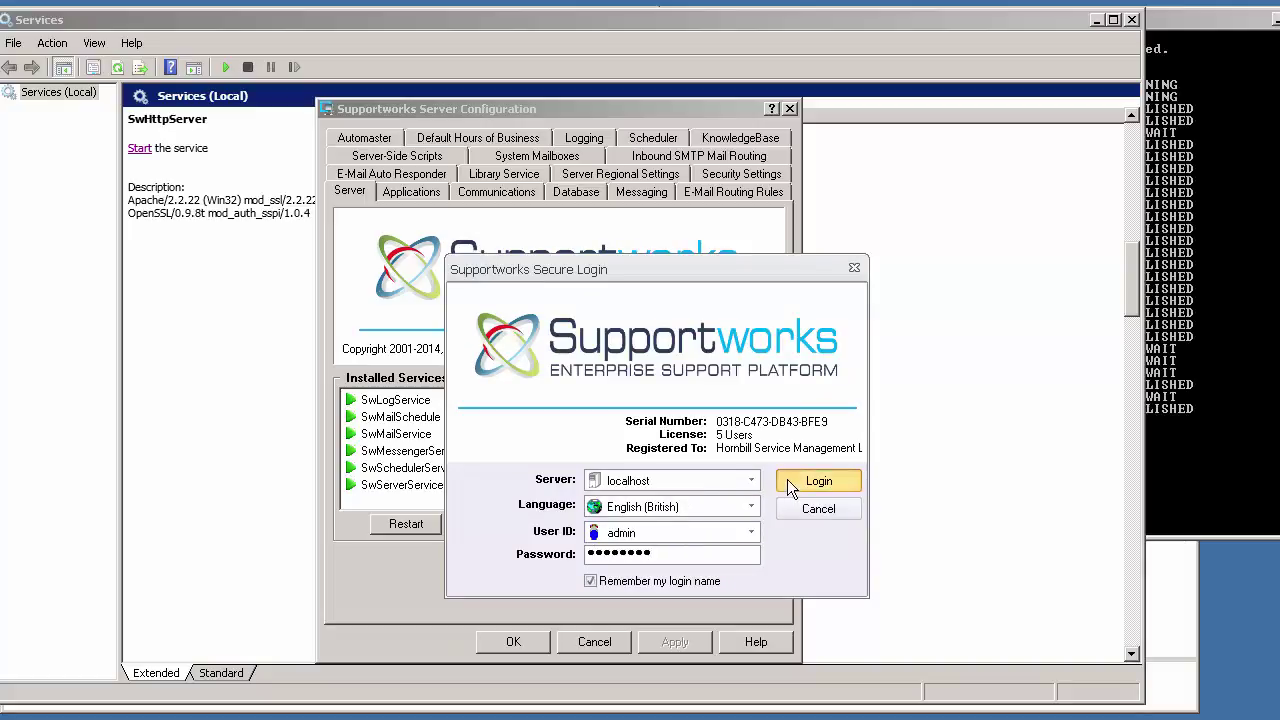
click(787, 486)
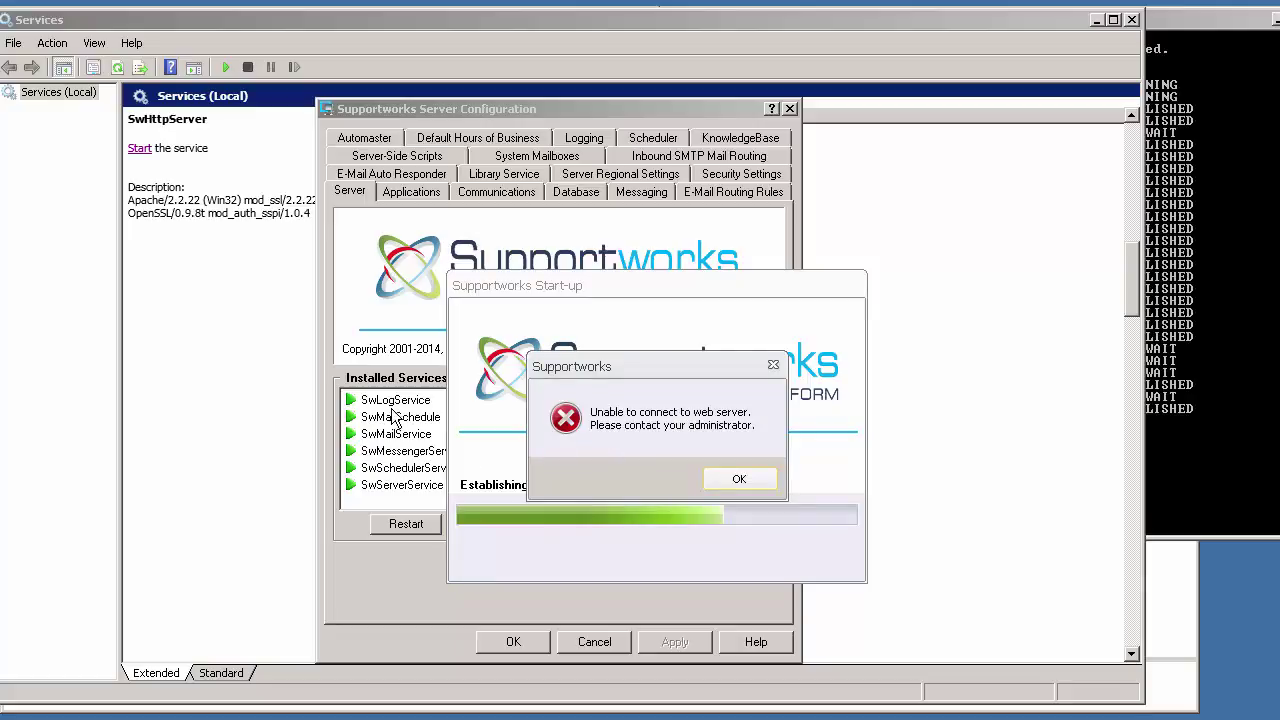
click(718, 482)
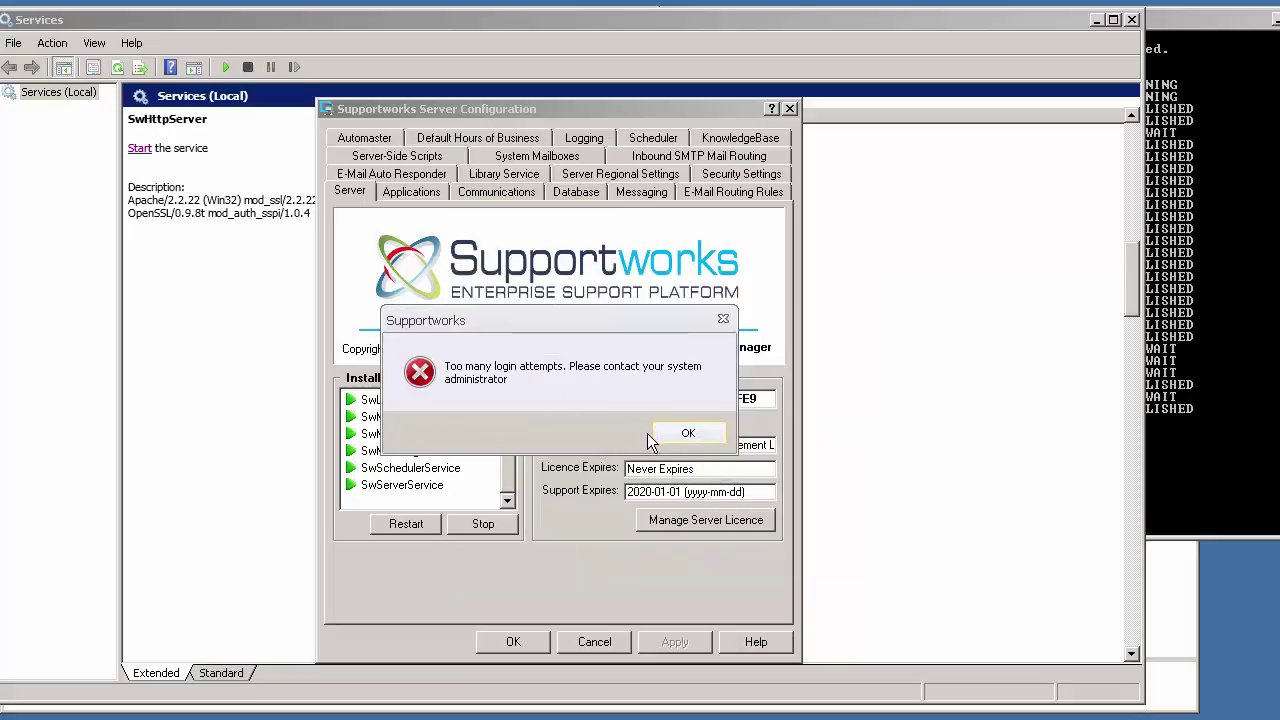
click(688, 432)
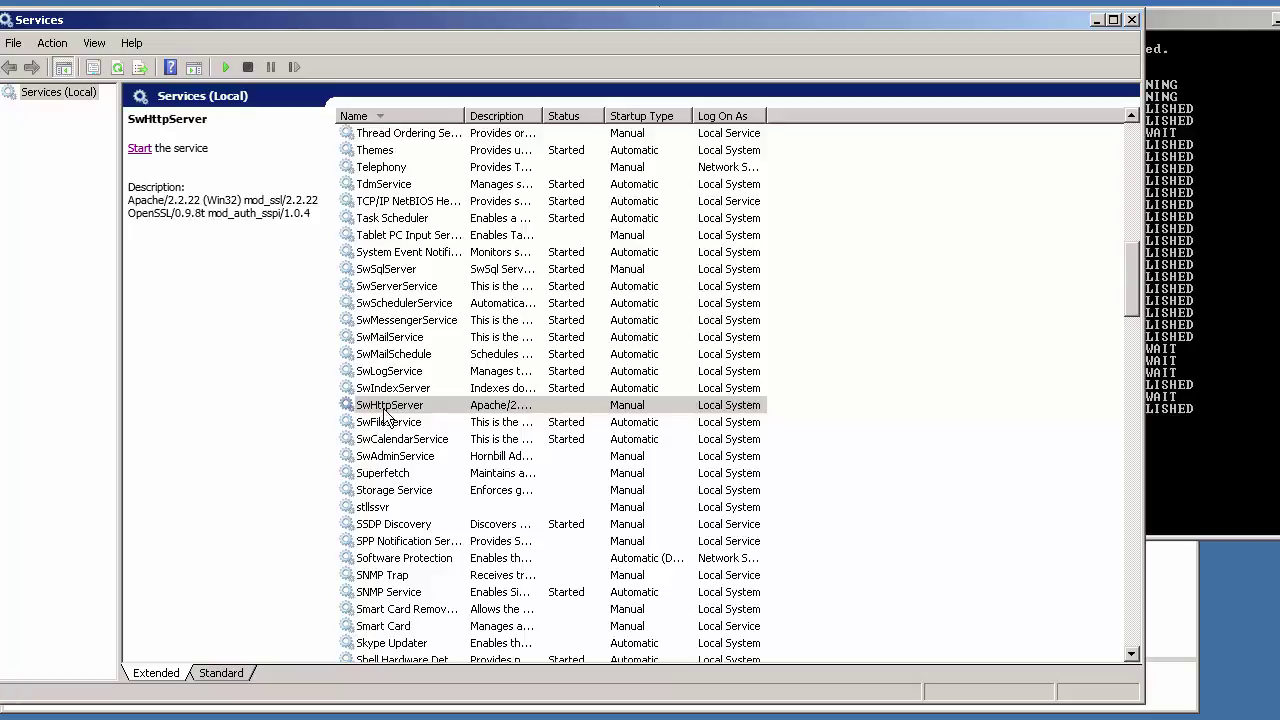
Step: Confirm SwSqlServer is running, then start the SwHttpServer service
click(386, 411)
click(390, 272)
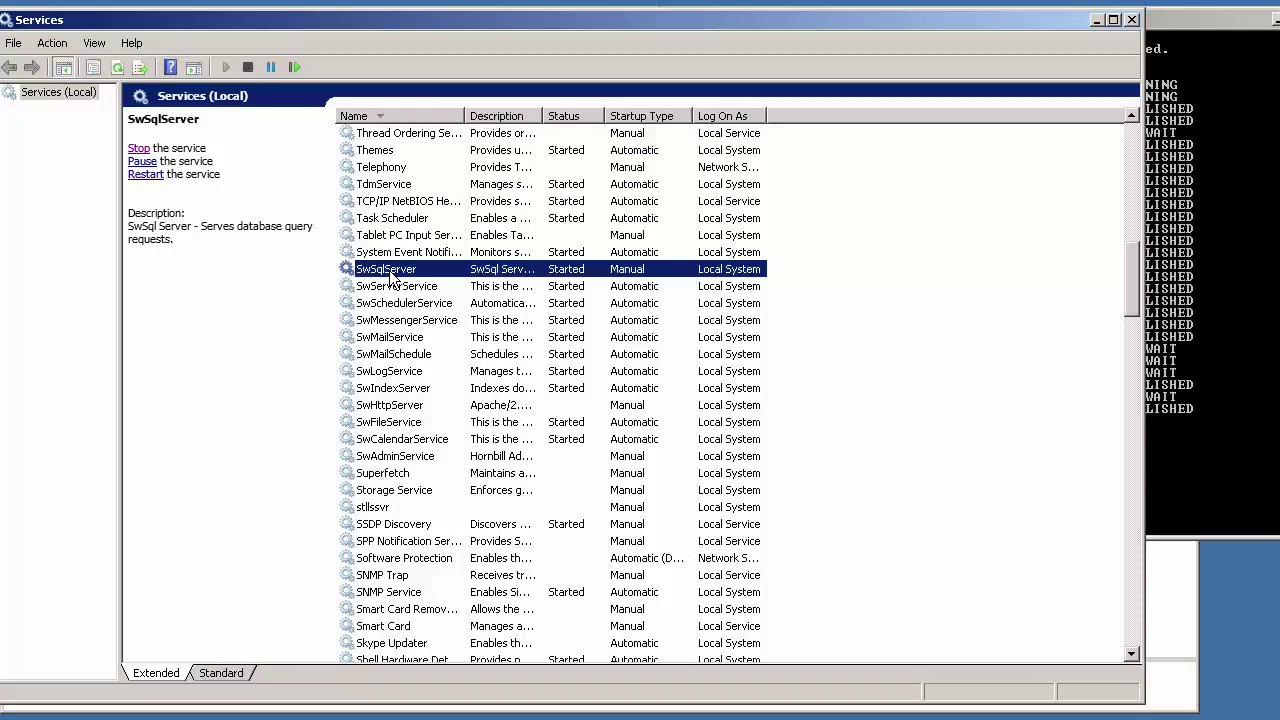
click(402, 408)
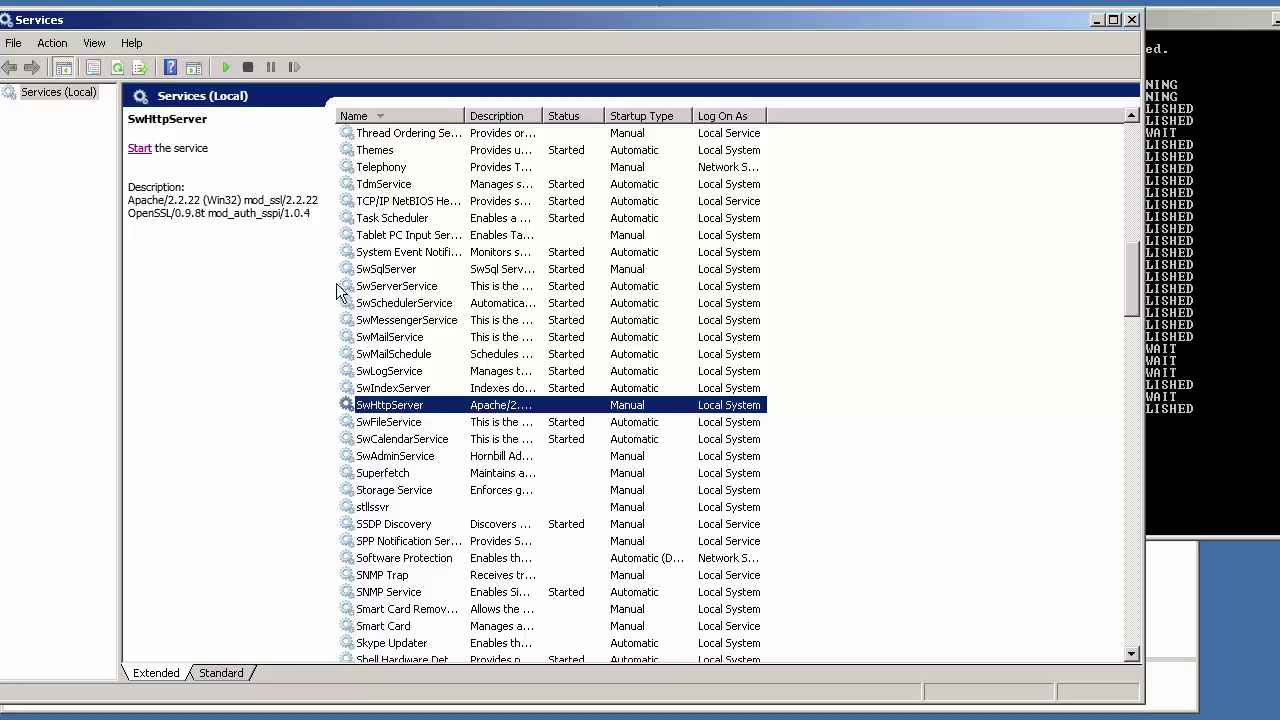
click(140, 150)
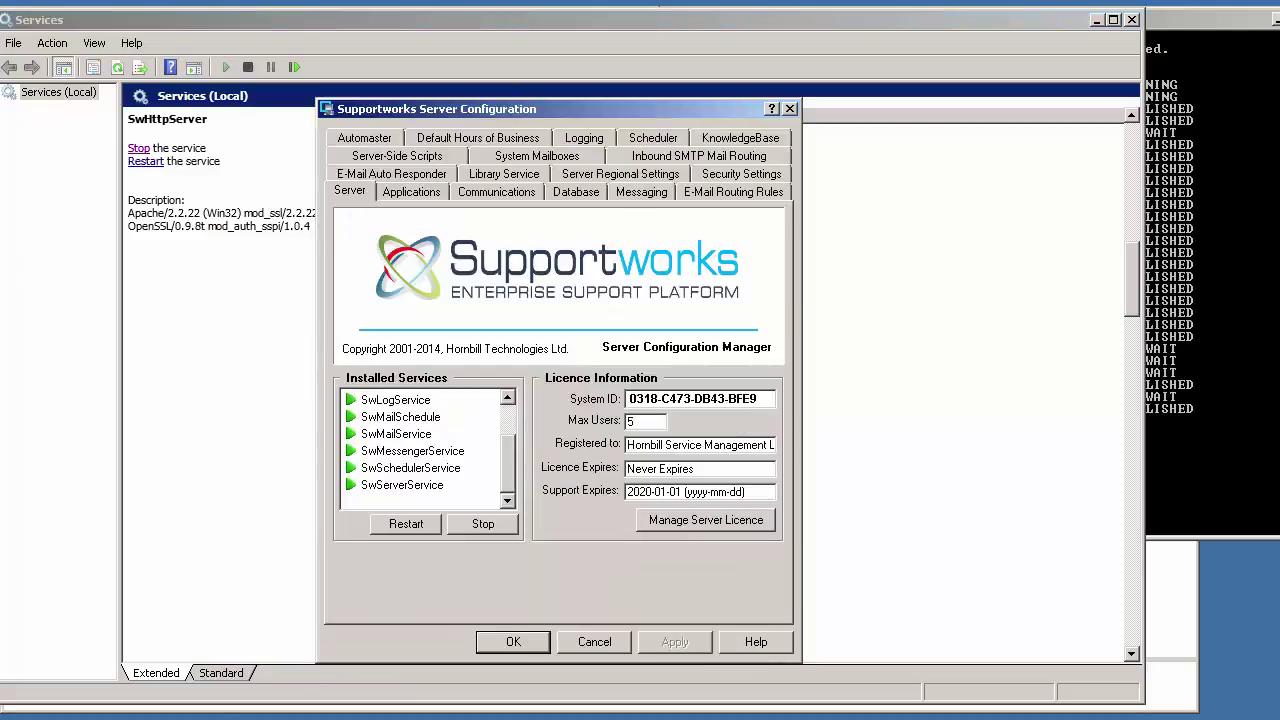
Step: Log in to Supportworks Enterprise Client as admin with the password, then close it and return to Services
key(super)
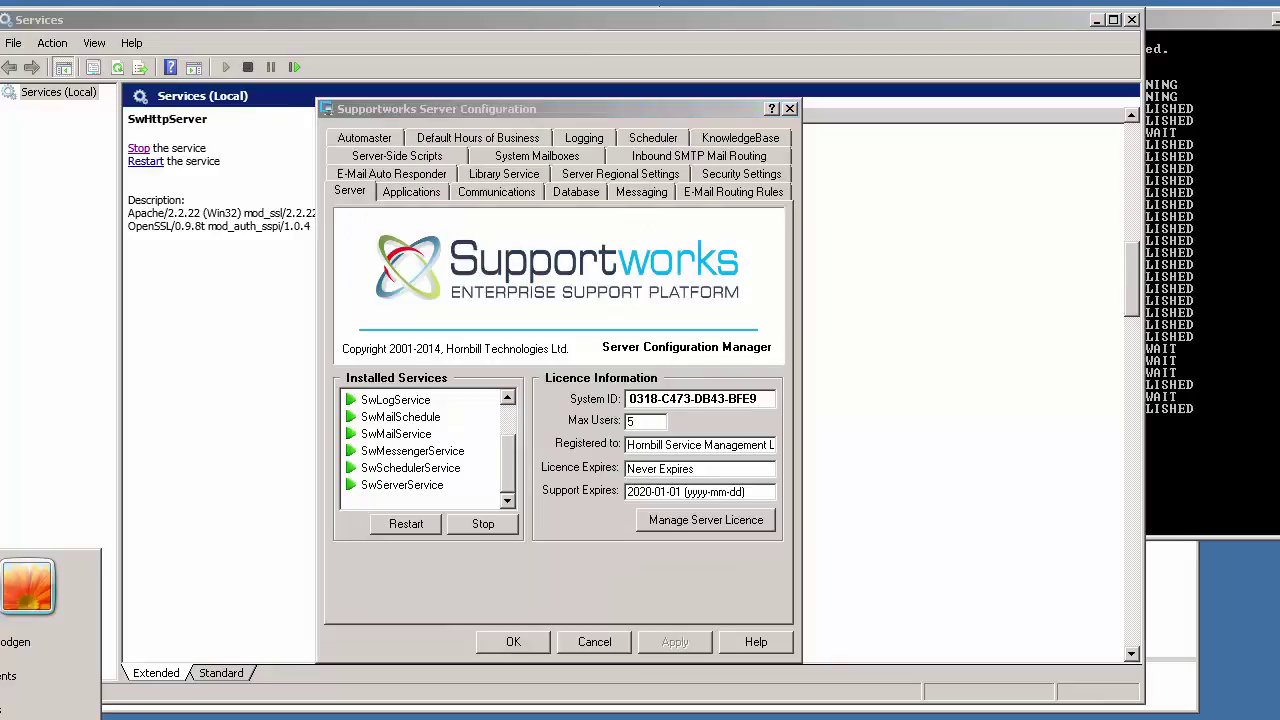
click(597, 556)
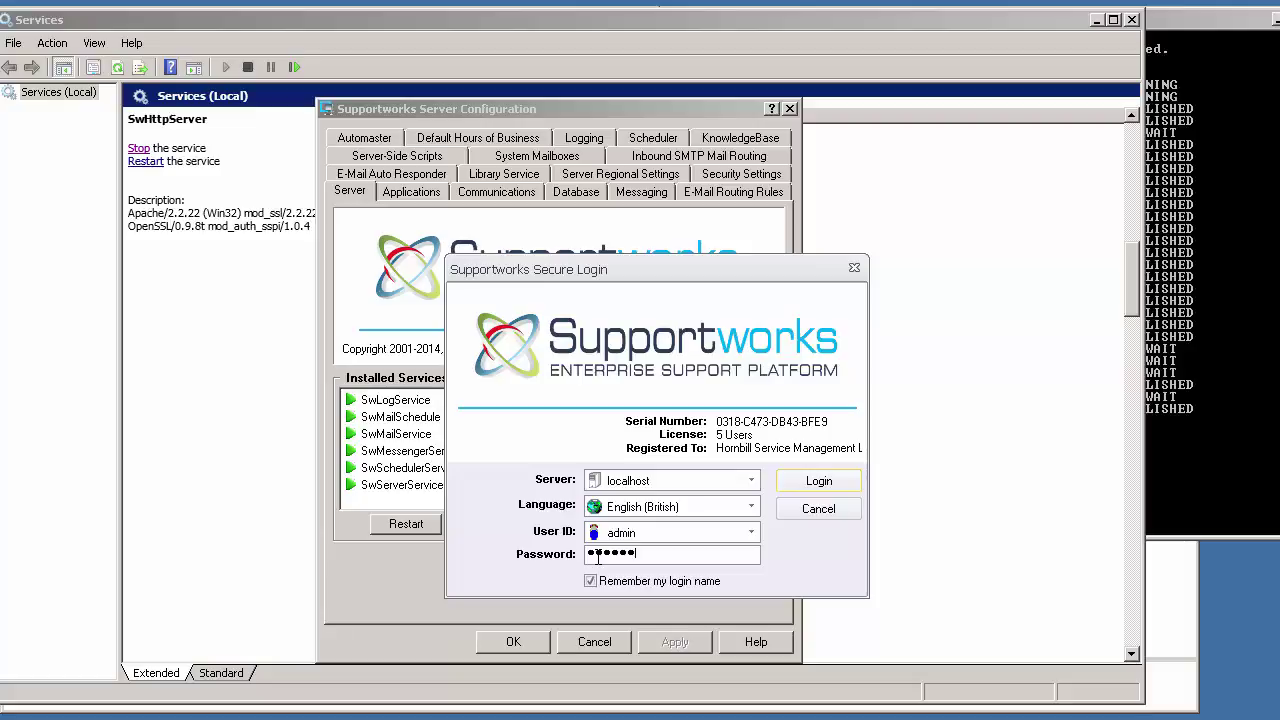
click(787, 485)
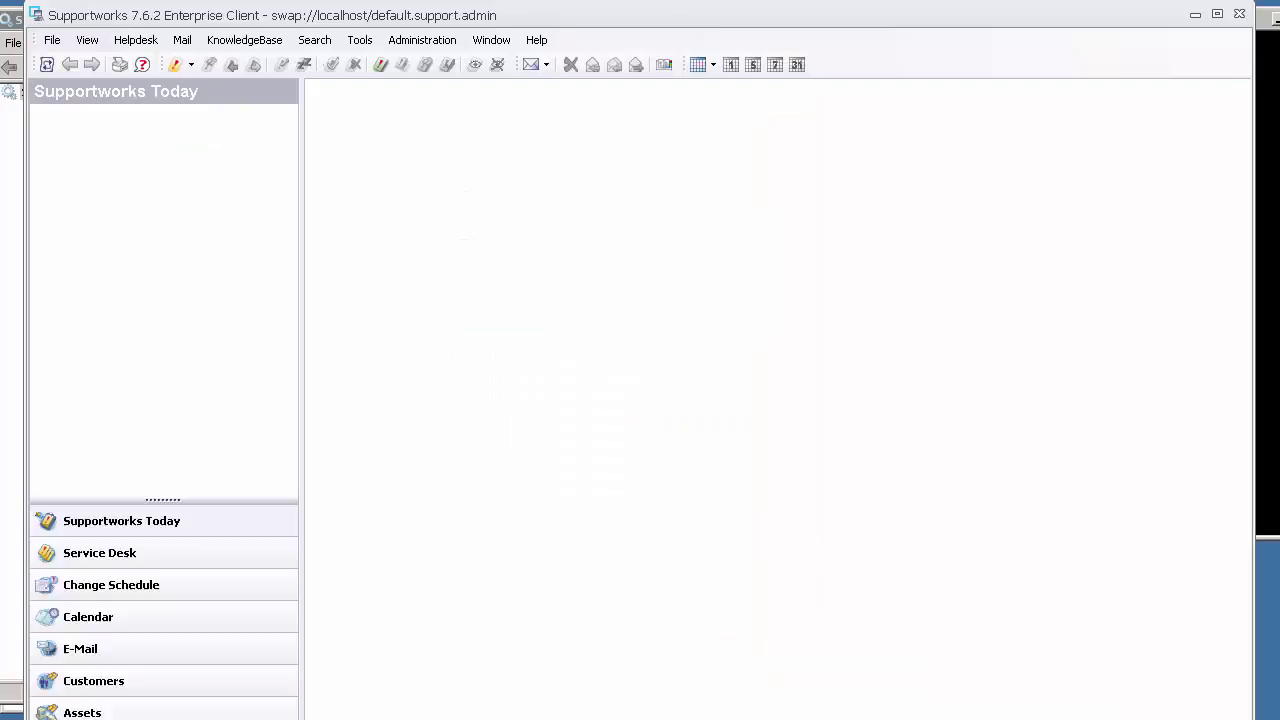
click(1240, 22)
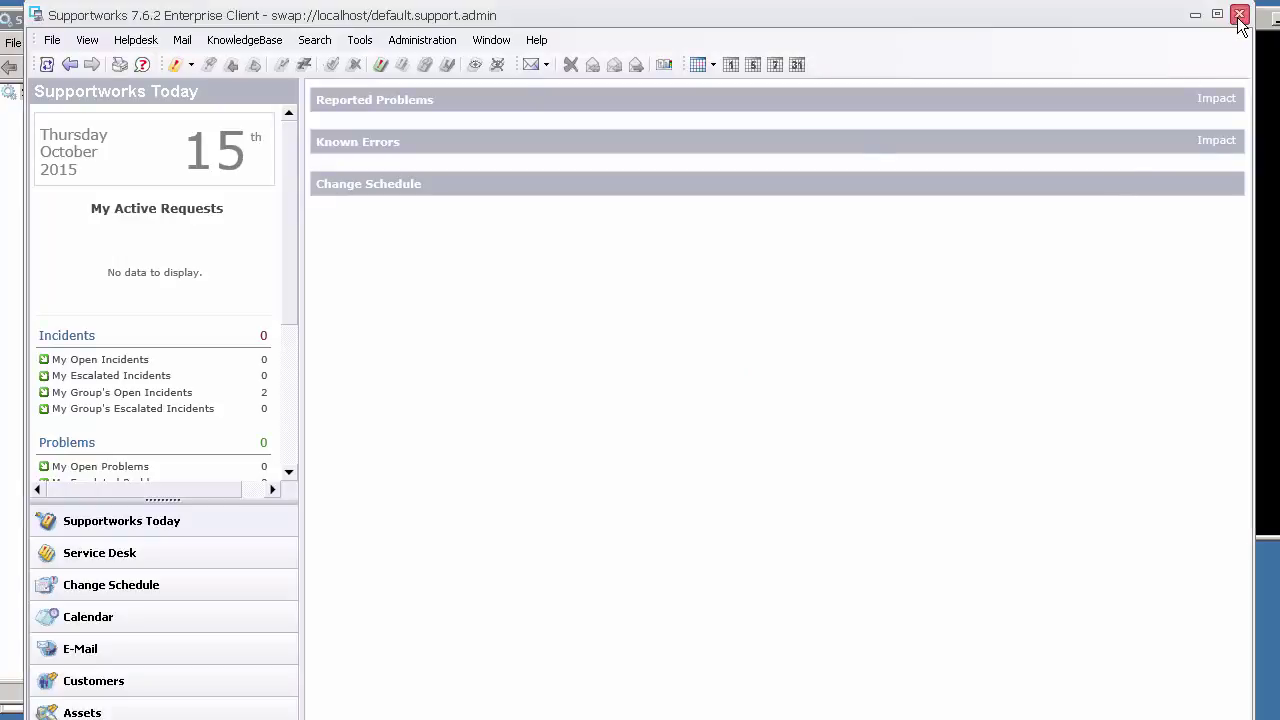
click(232, 312)
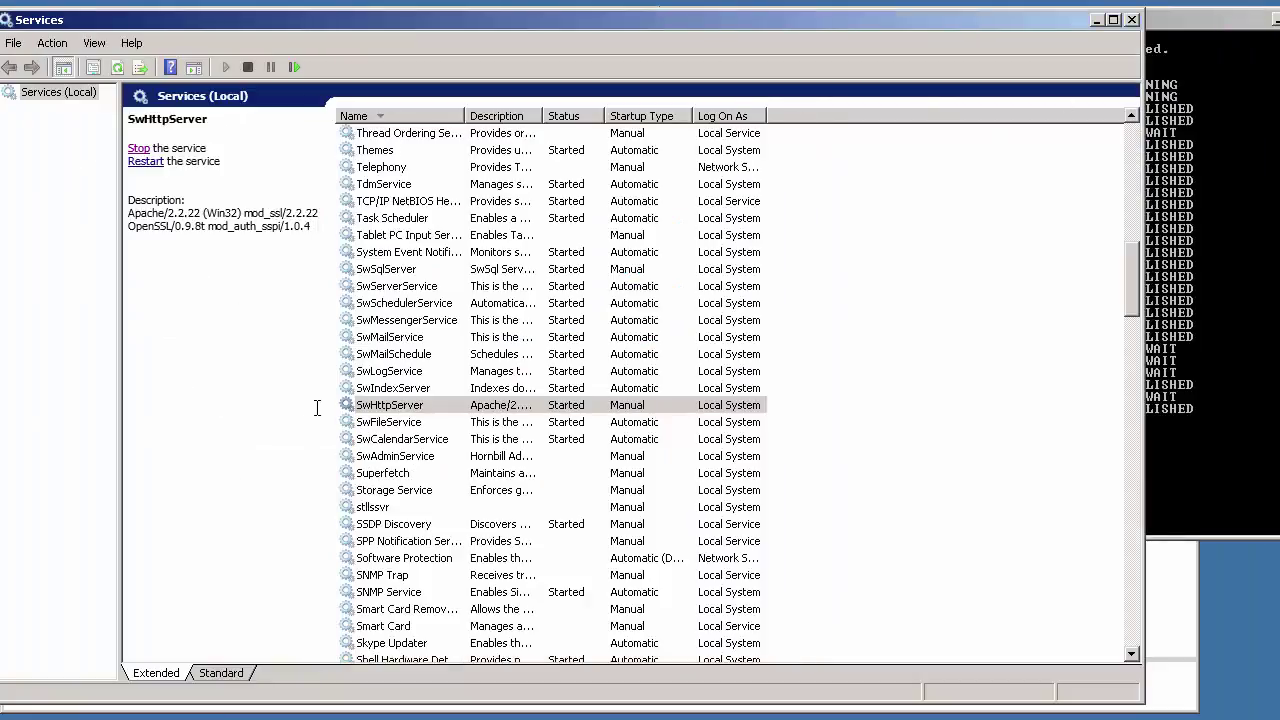
Step: Select the SwHttpServer service and bring up its httpd.conf in Notepad++, showing Listen 80 and 443
click(372, 413)
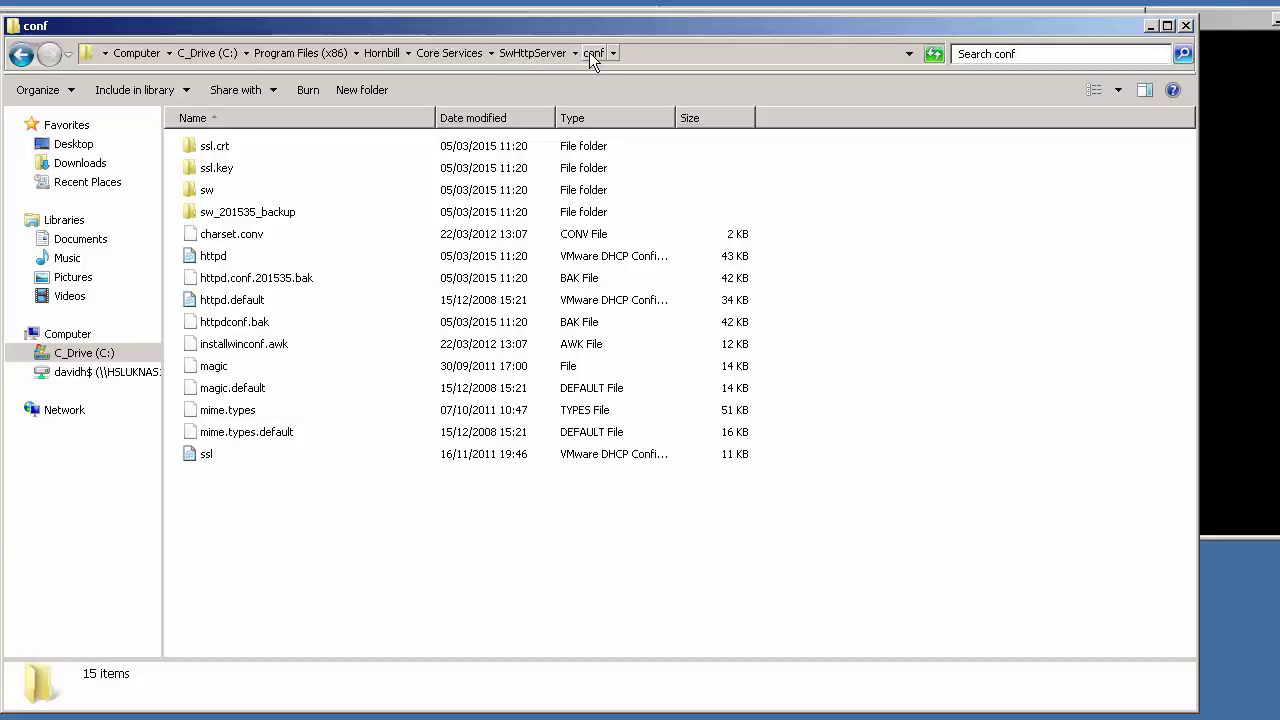
key(alt+Tab)
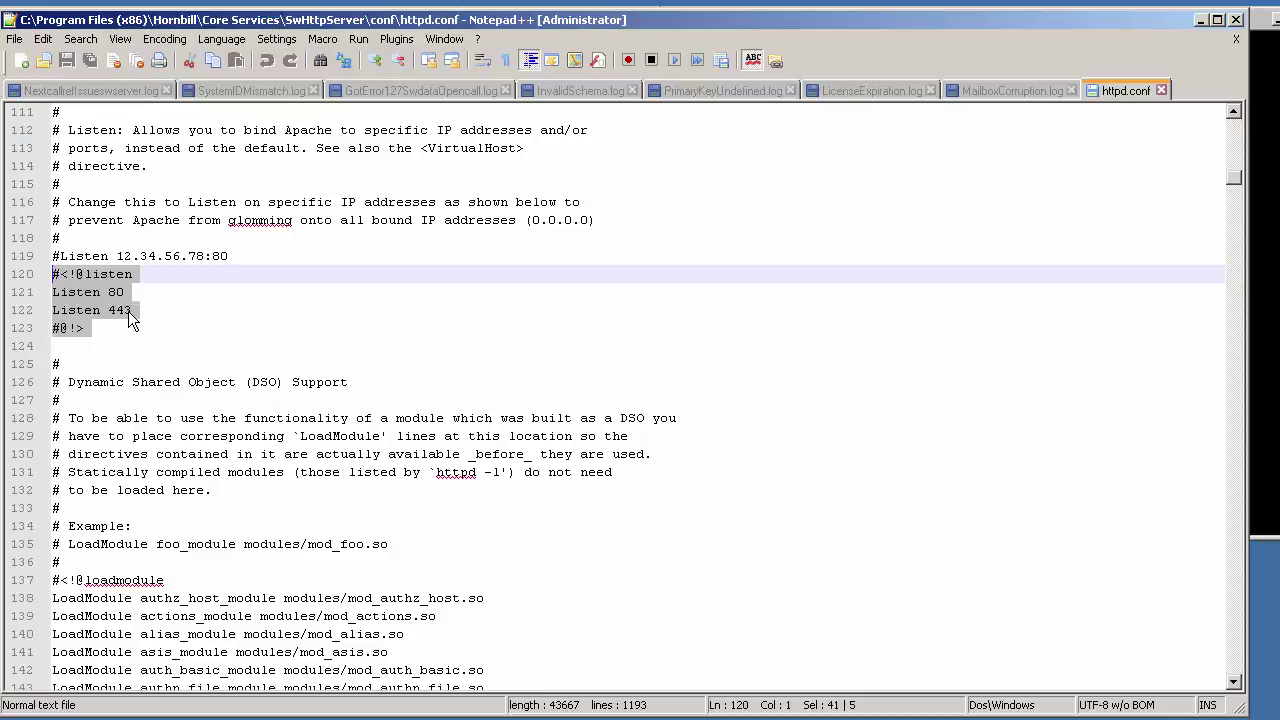
Step: Switch to the netstat output windows to check the ports in use
key(alt+Tab)
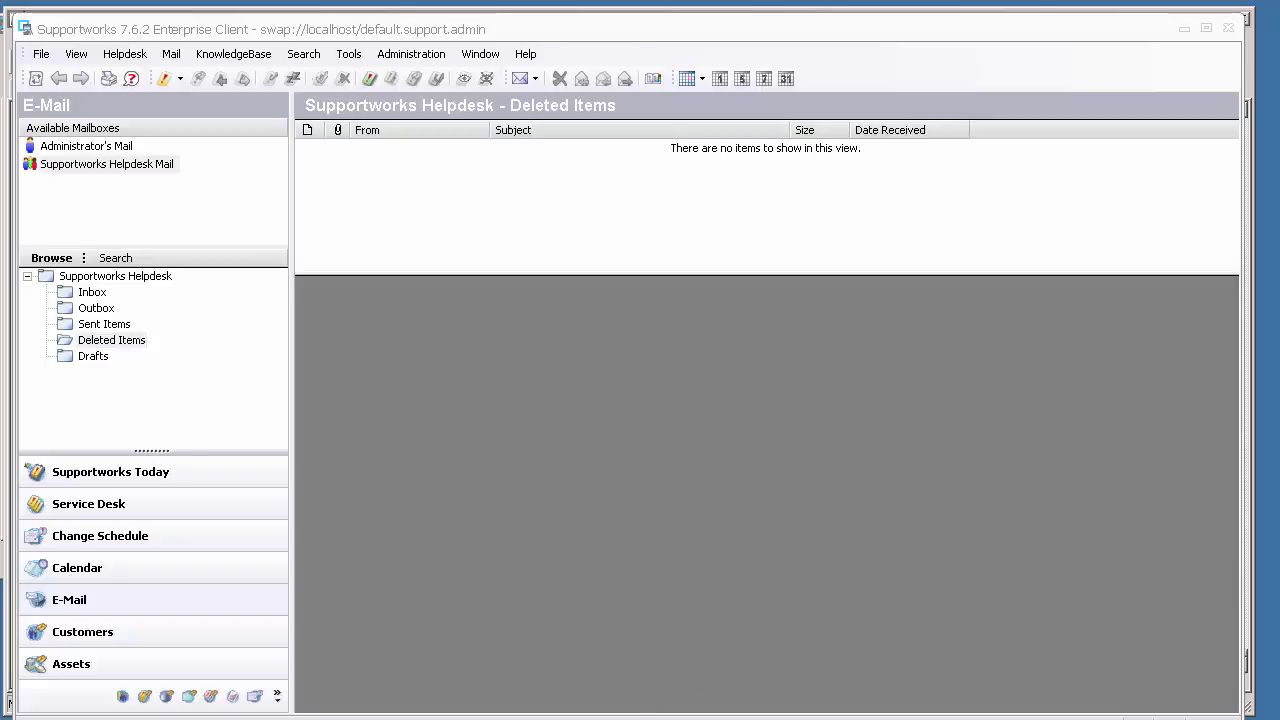
key(alt+Tab)
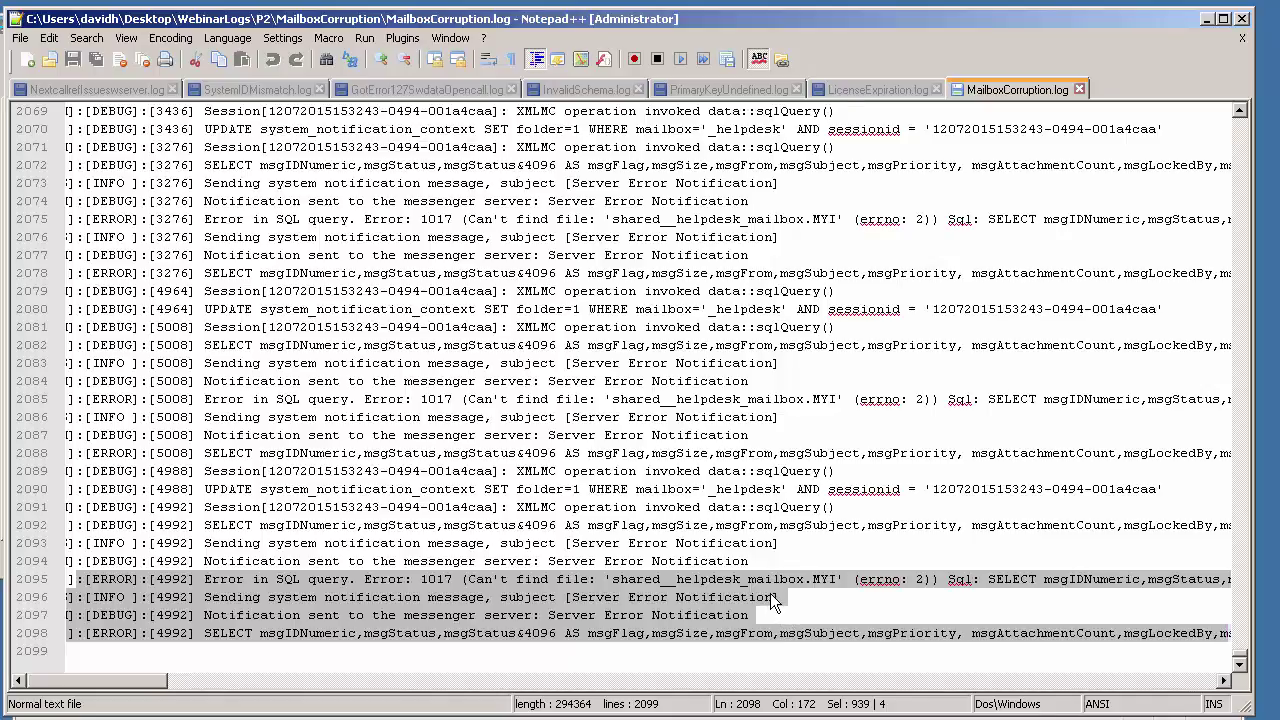
key(alt+Tab)
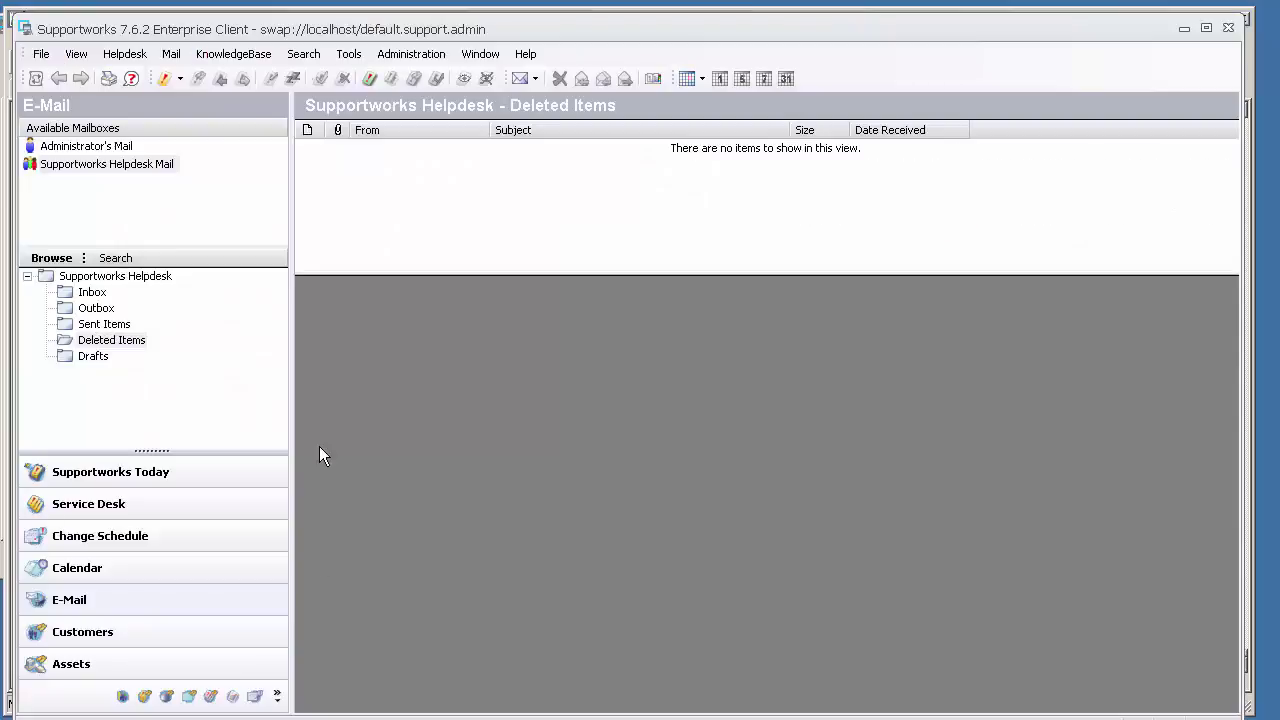
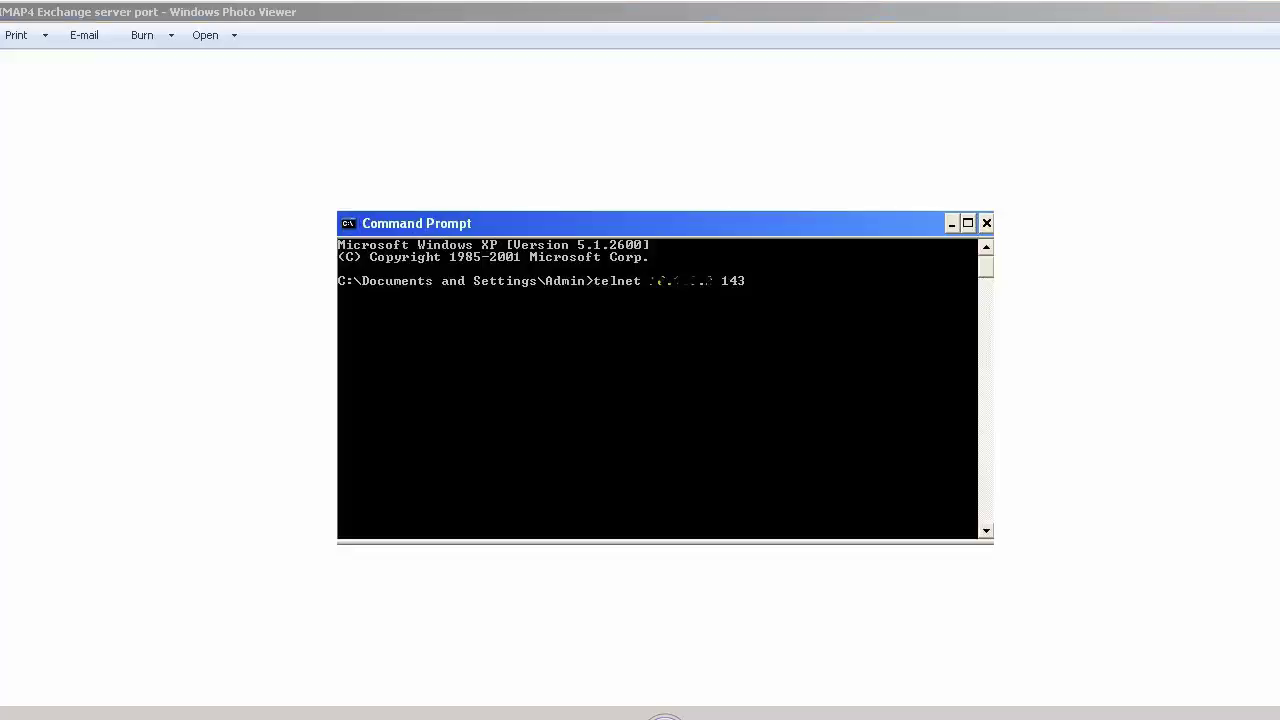
Step: Step past the IMAP4 and SMTP success screenshots to the 'connector failing second error' image
key(Right)
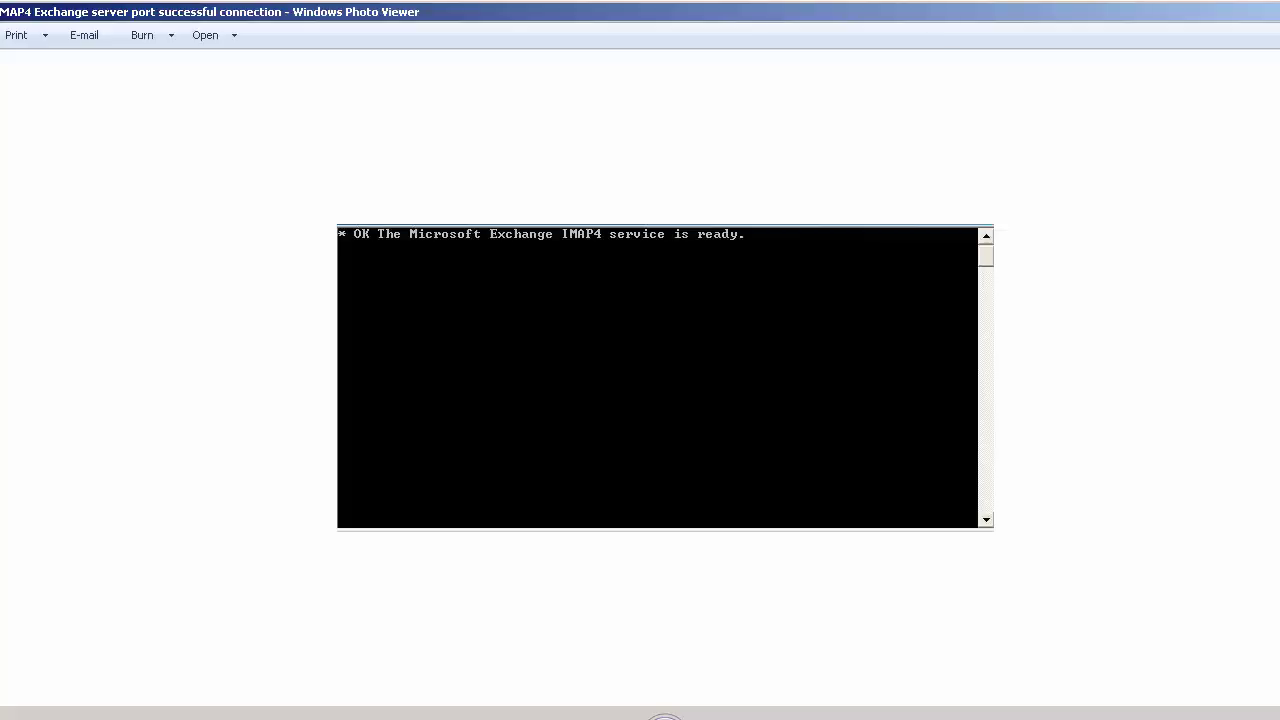
key(Right)
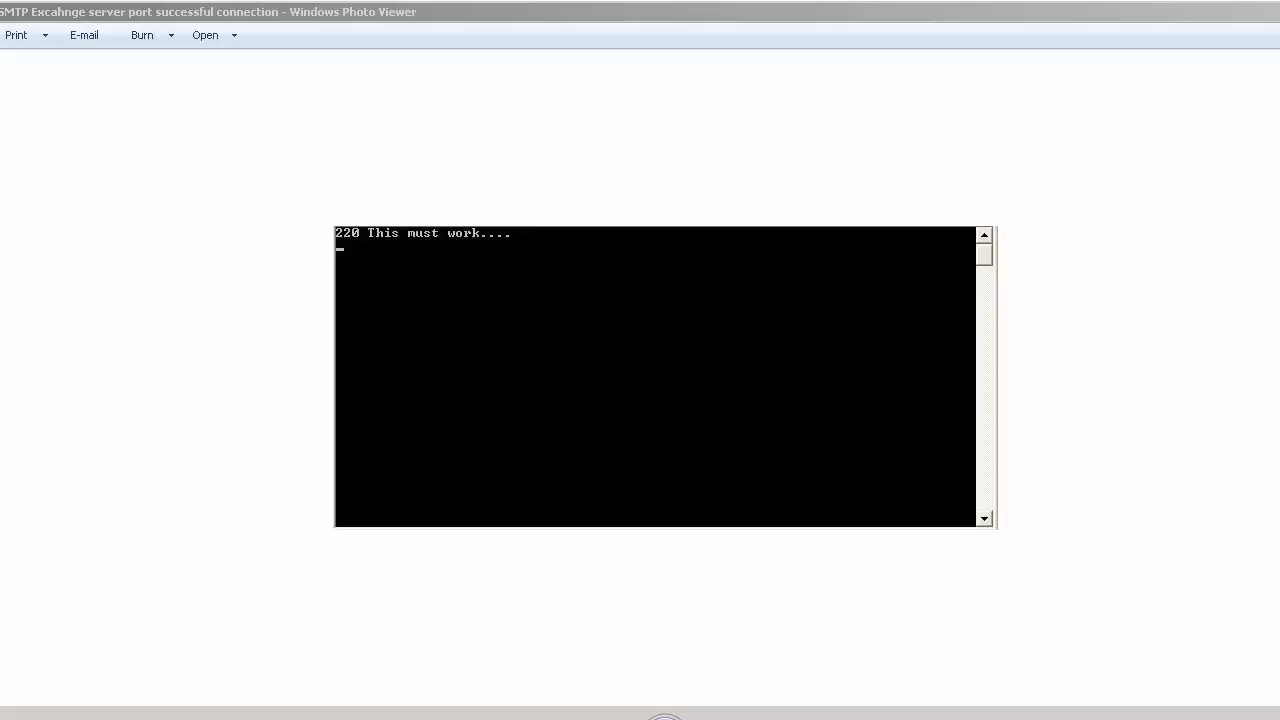
key(Right)
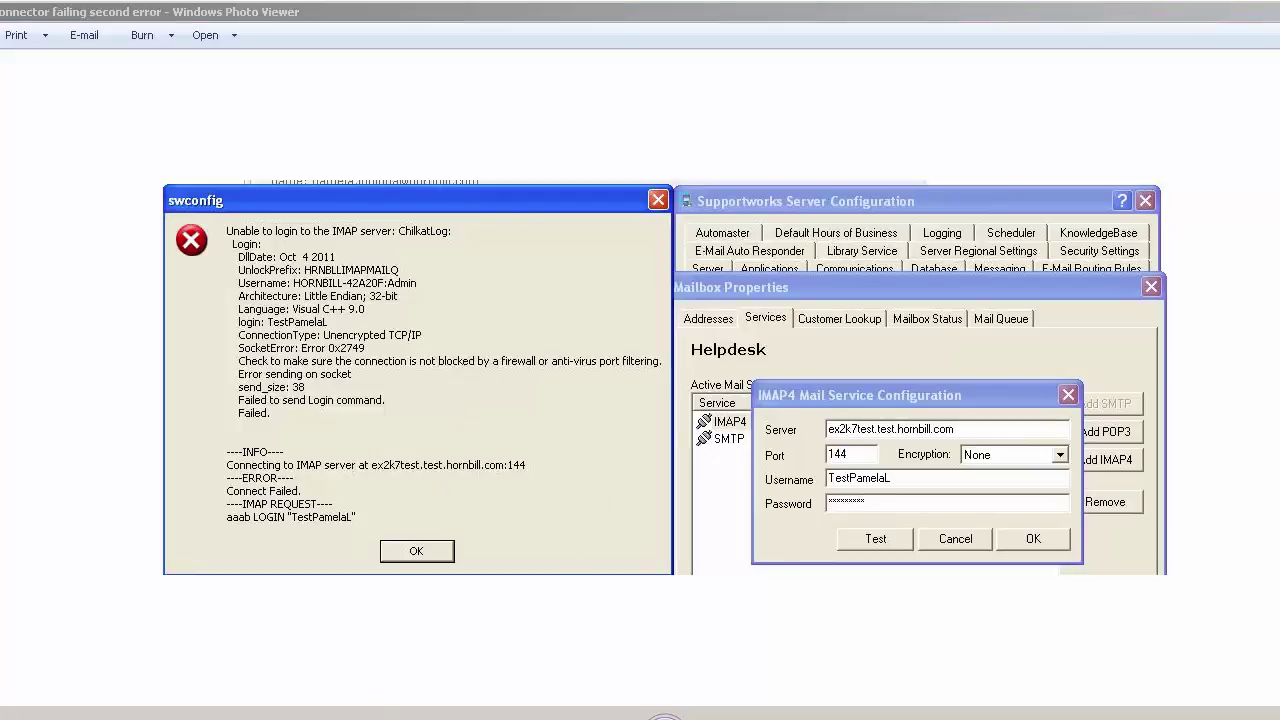
Step: Show the SMTP connector failure screenshot on port 26, then return to Supportworks
key(Left)
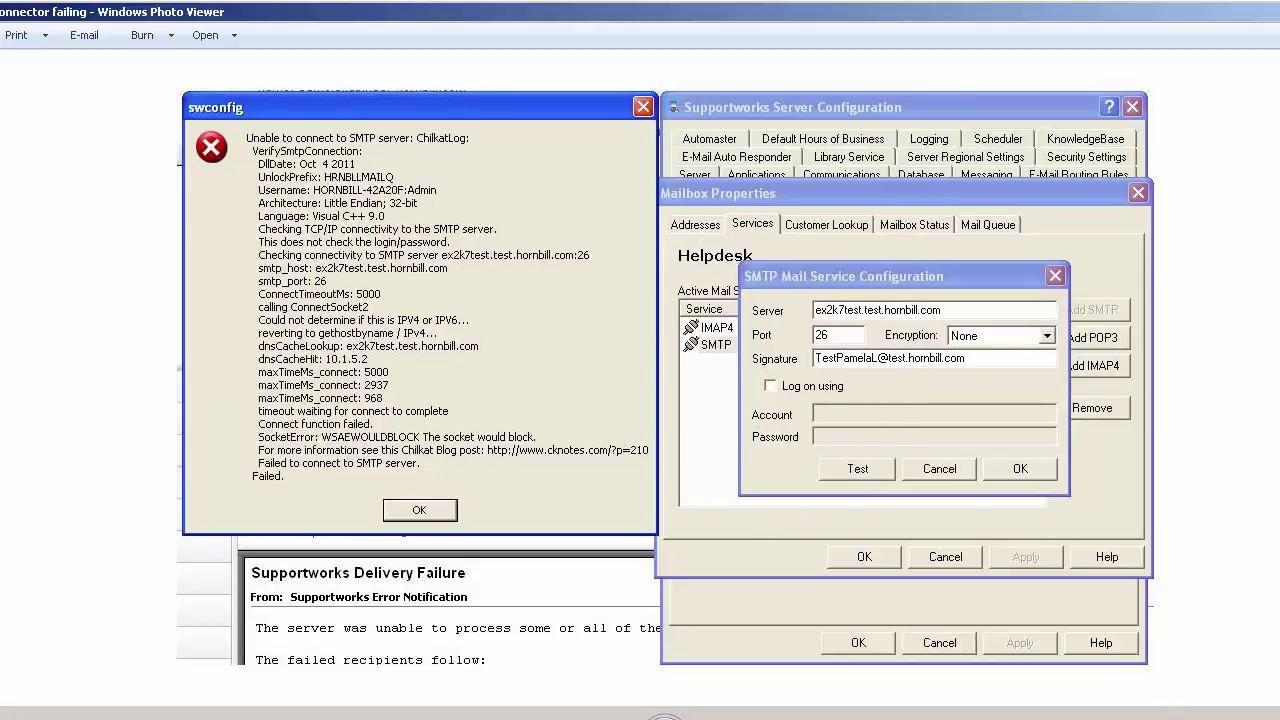
key(alt+Tab)
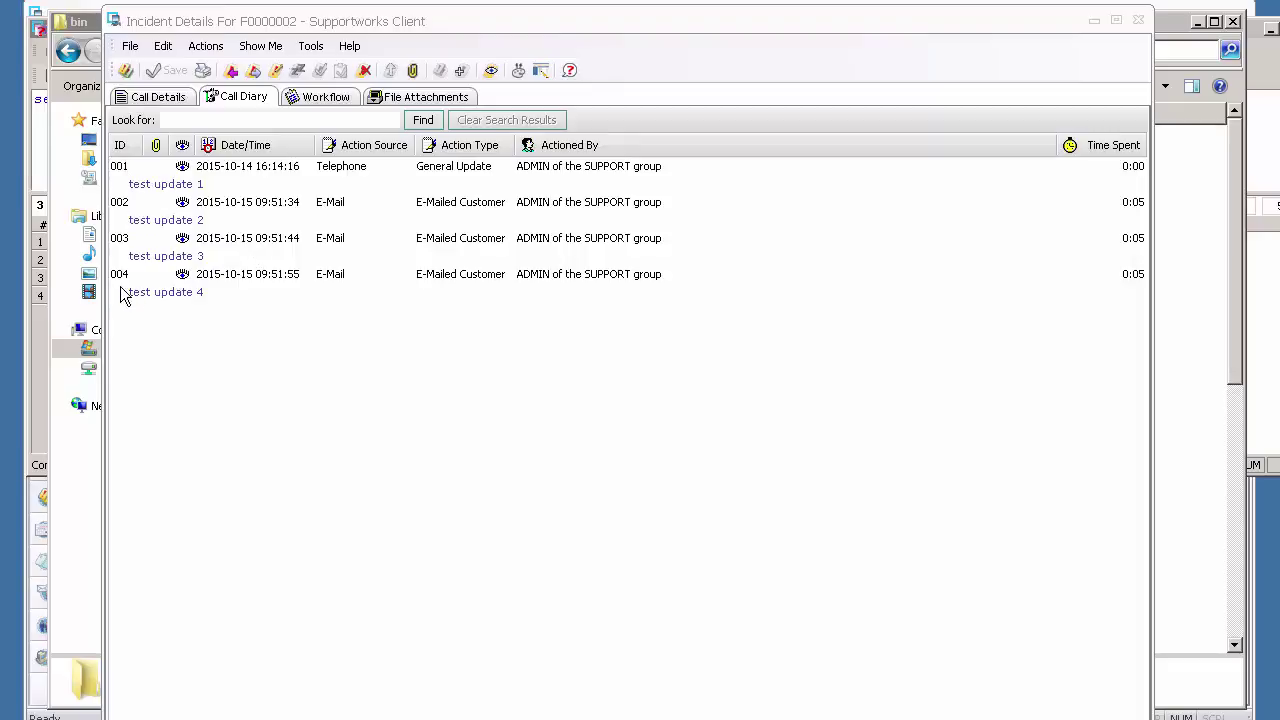
Step: Bring up the updatedb query results, then the Supportworks Server bin folder listing 46 items
click(40, 172)
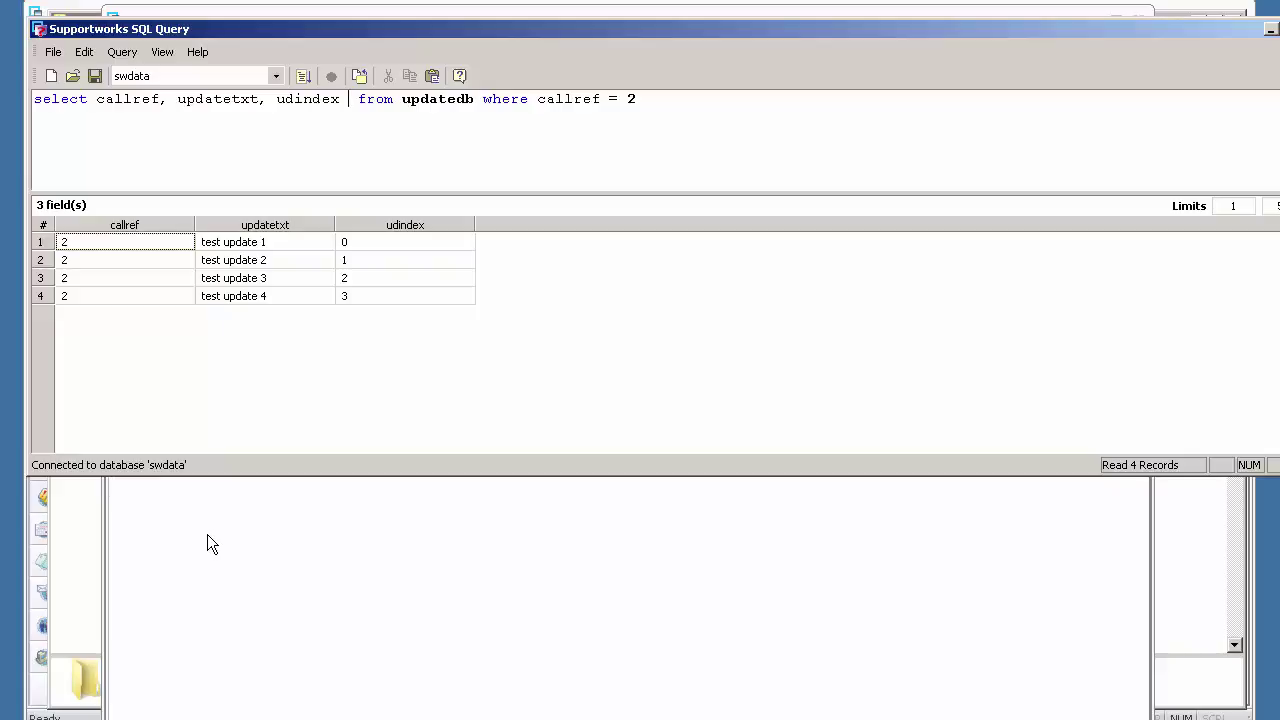
click(87, 580)
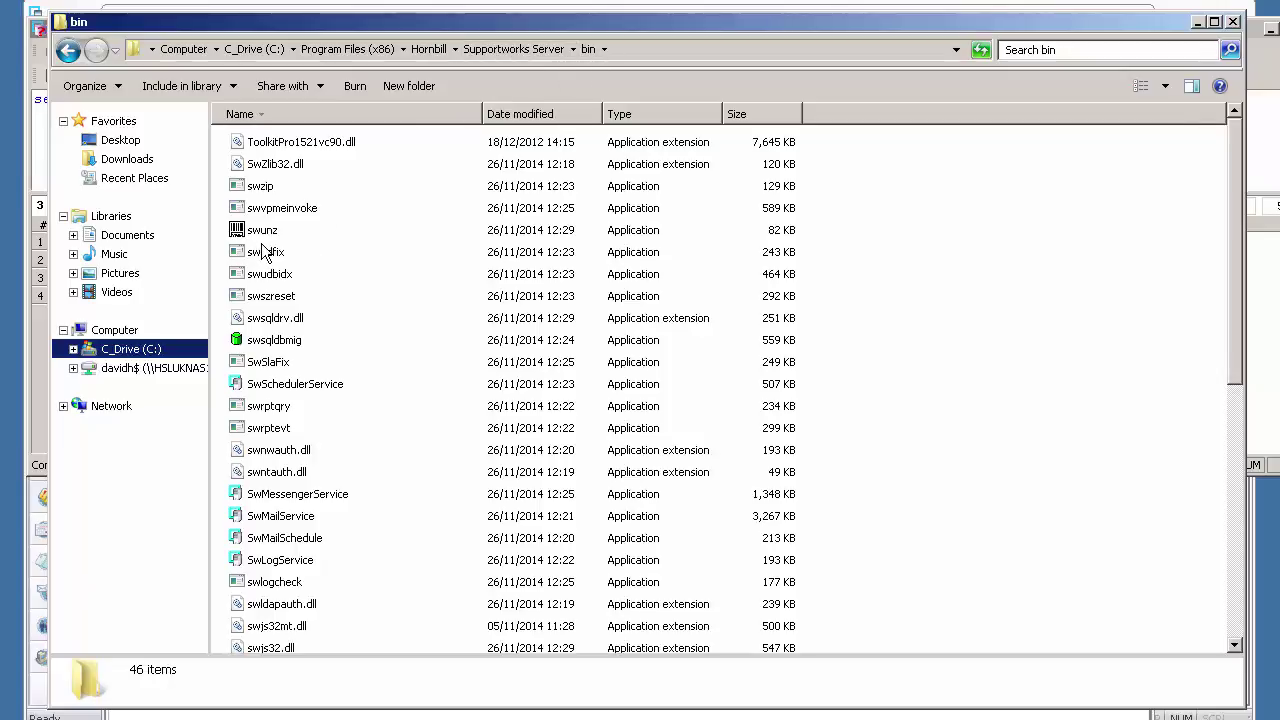
Step: Show the command prompt holding swudfix.exe -udindex, then the updatedb results with udindex 0–3
mouse_move(294, 255)
key(alt+Tab)
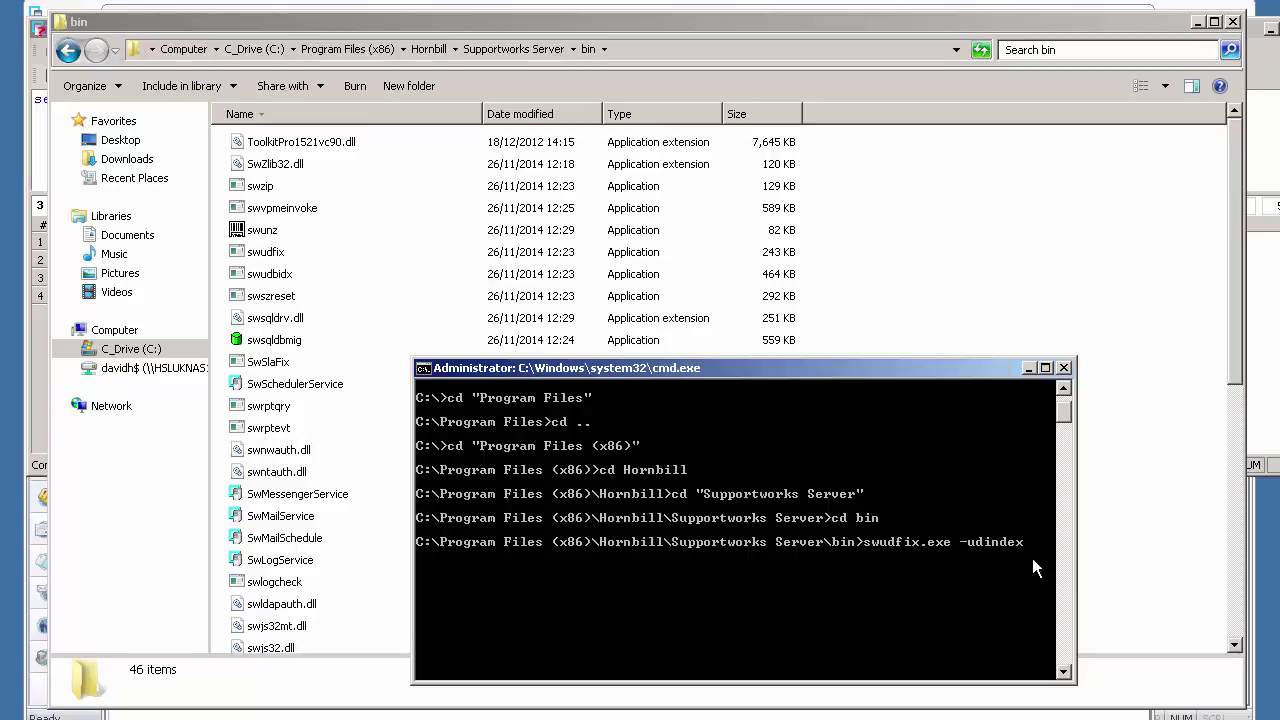
click(40, 410)
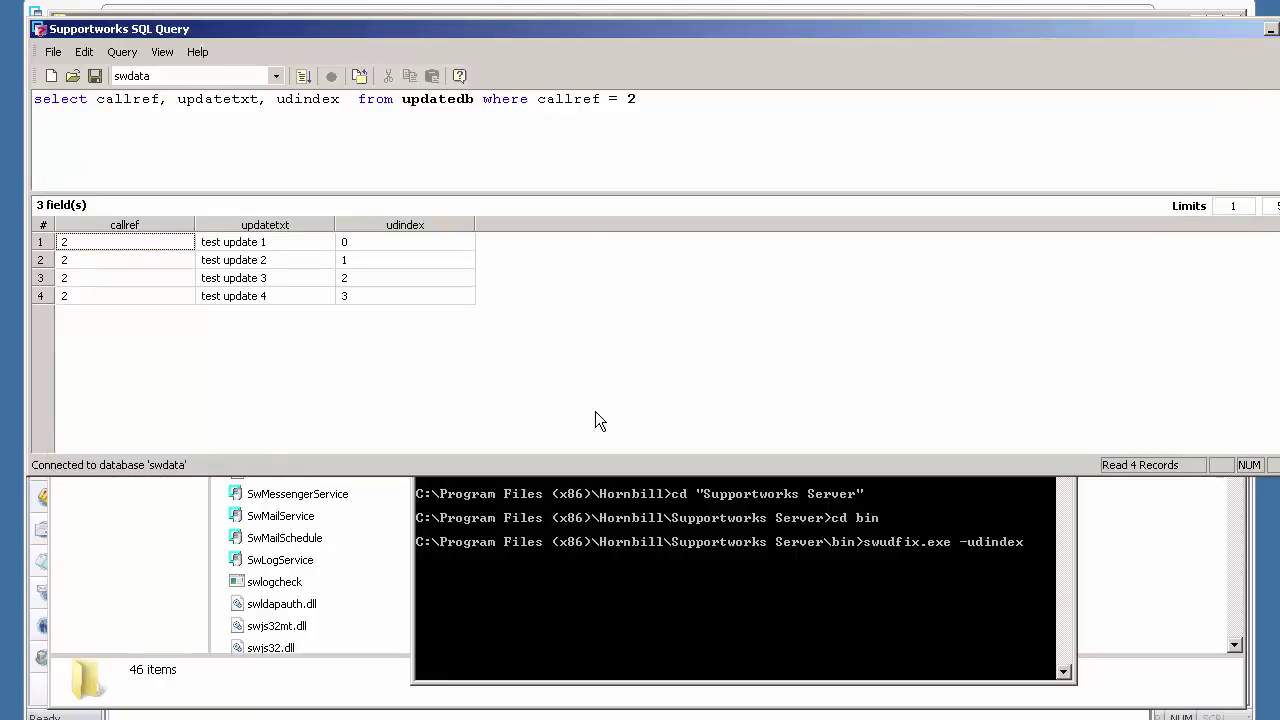
Step: Glance at the incident's four-entry call diary, then return to the bin folder containing swudfix
click(140, 718)
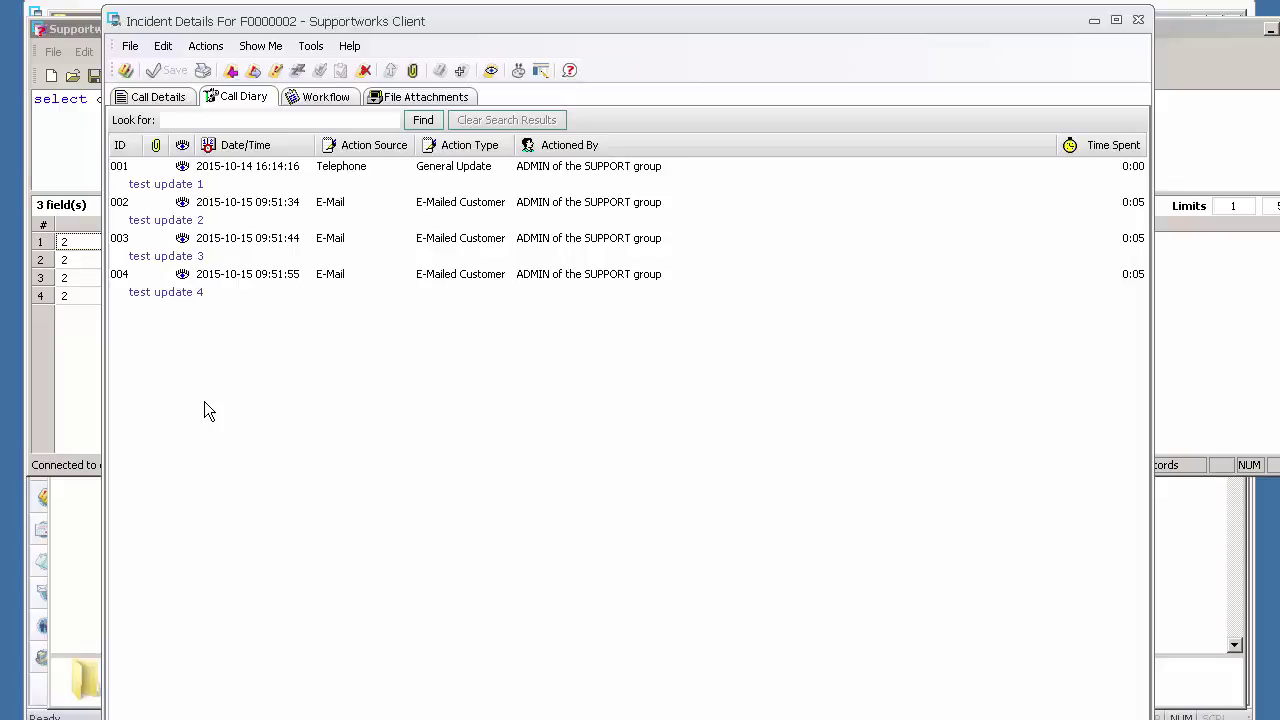
click(82, 586)
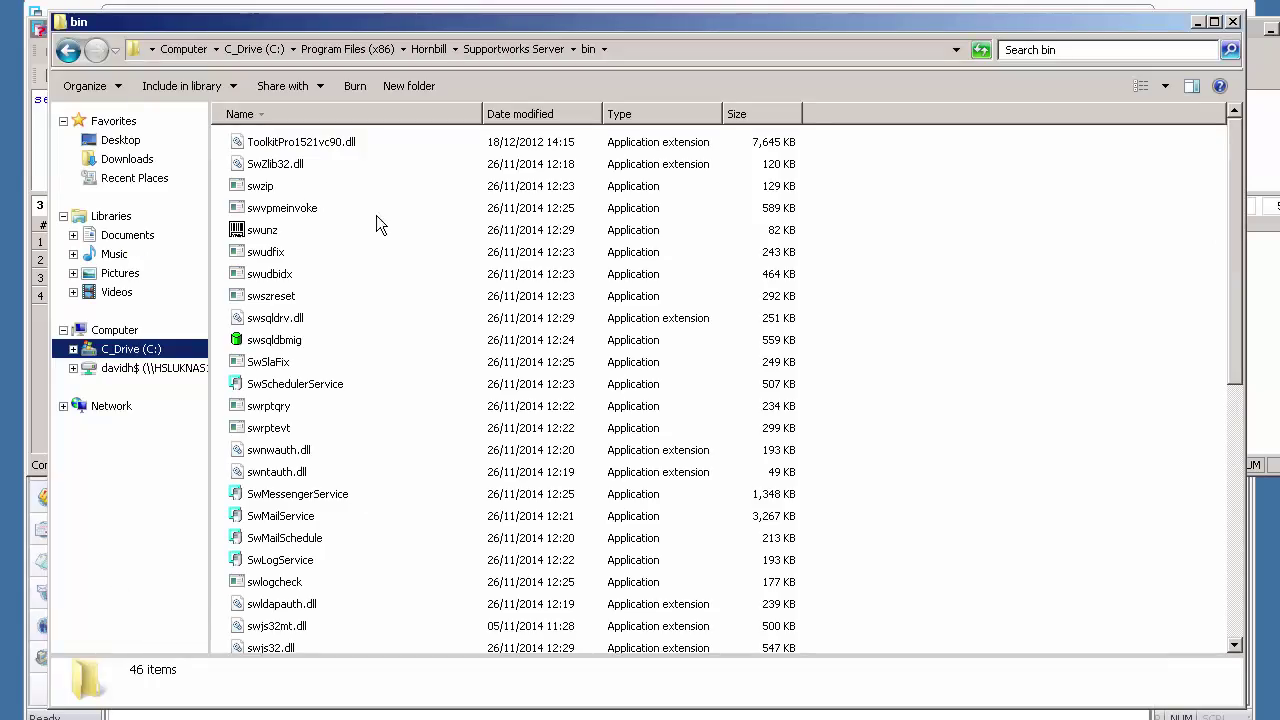
Step: Select swudfix in the bin folder and switch to the Server Configuration's routing rules
click(279, 257)
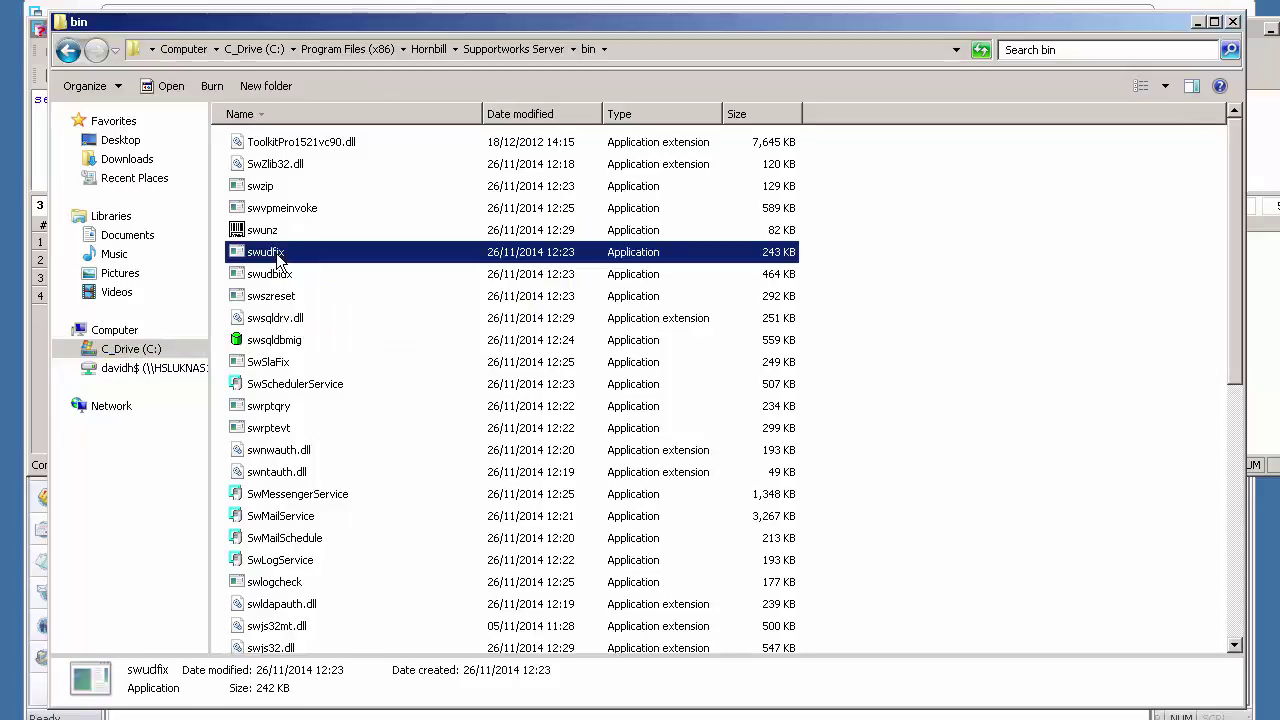
click(42, 363)
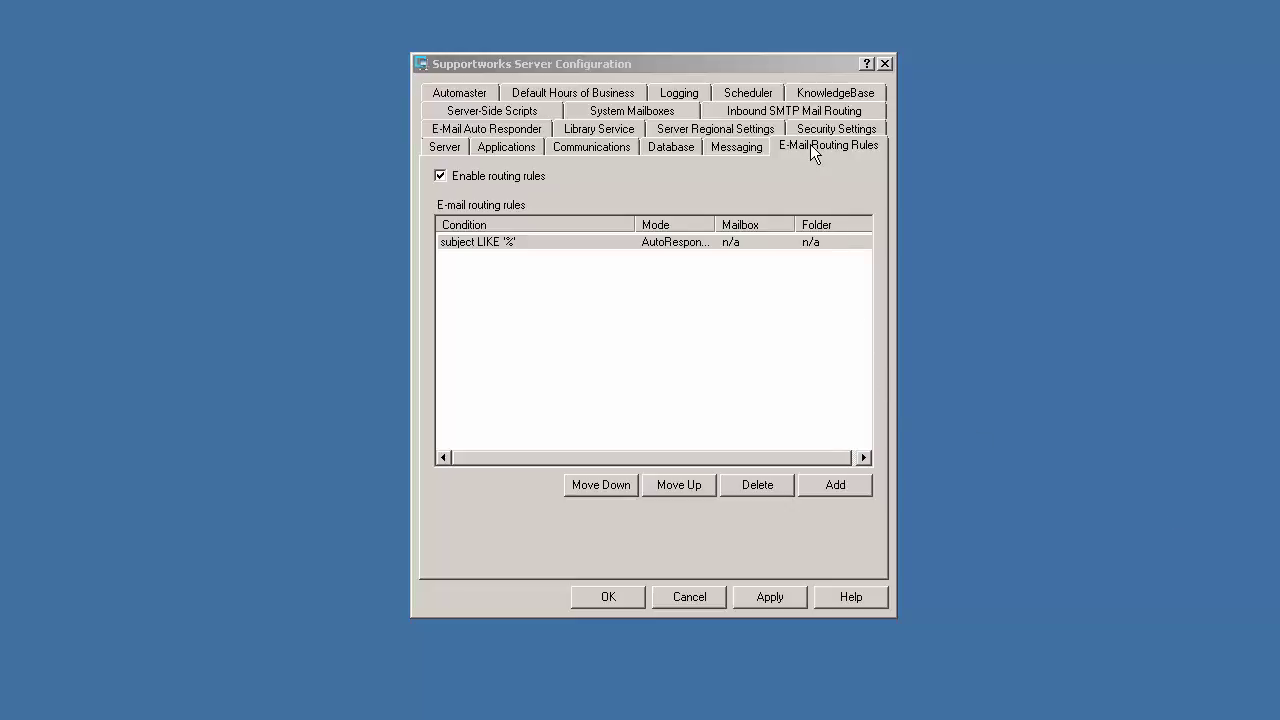
Step: Open the Update Call auto-responder rule matching subjects like 'IN0%', 'CR0%' or 'PR0%'
click(493, 132)
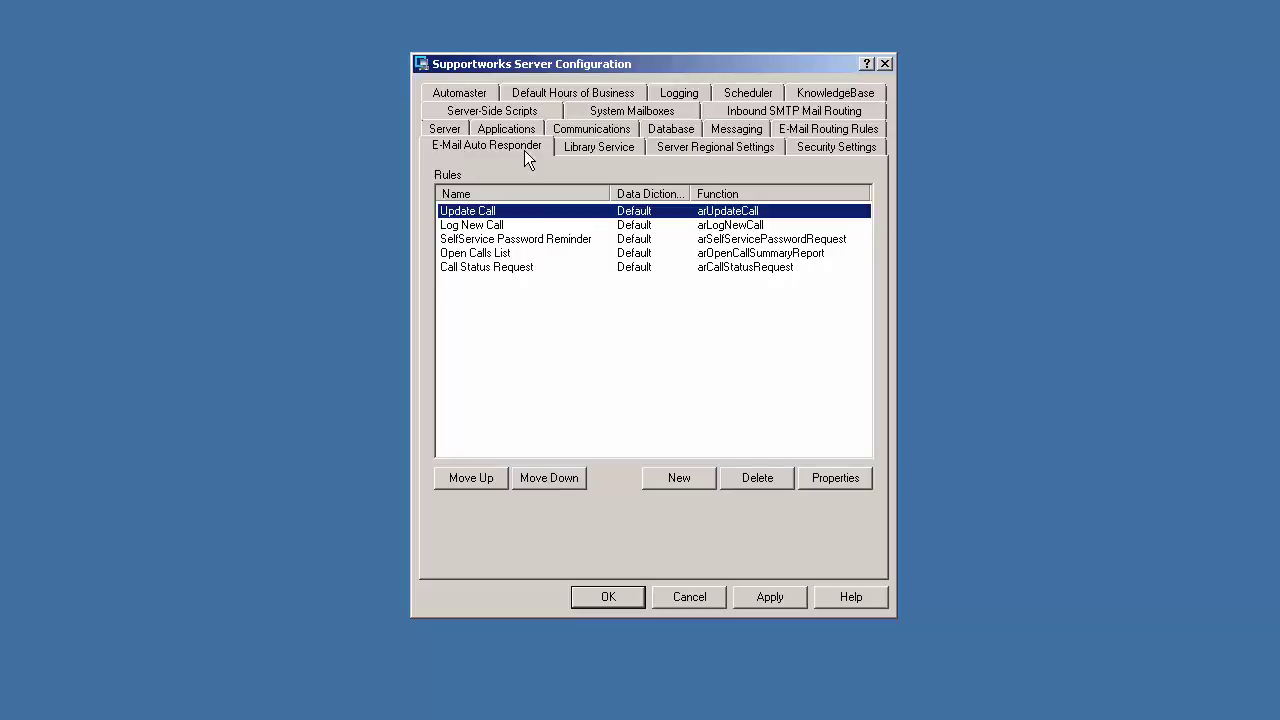
double_click(529, 211)
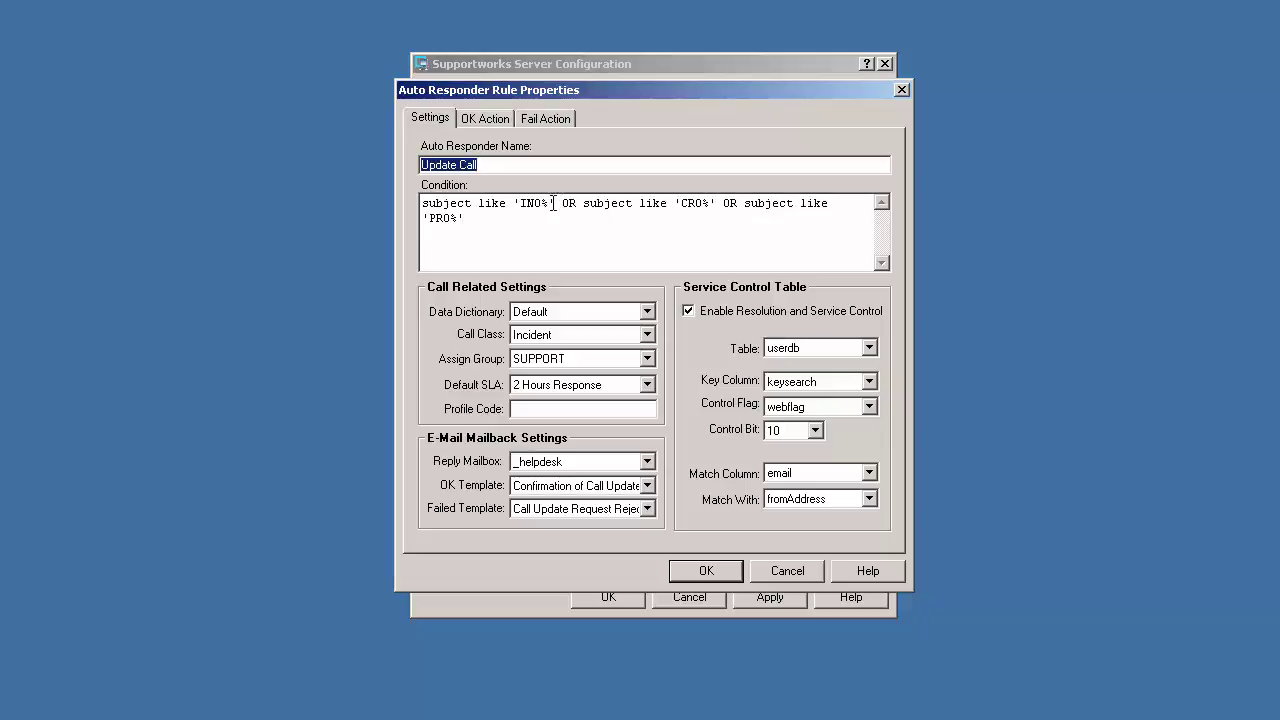
Step: Close the Update Call rule unchanged and open the Log New Call rule's settings
click(768, 574)
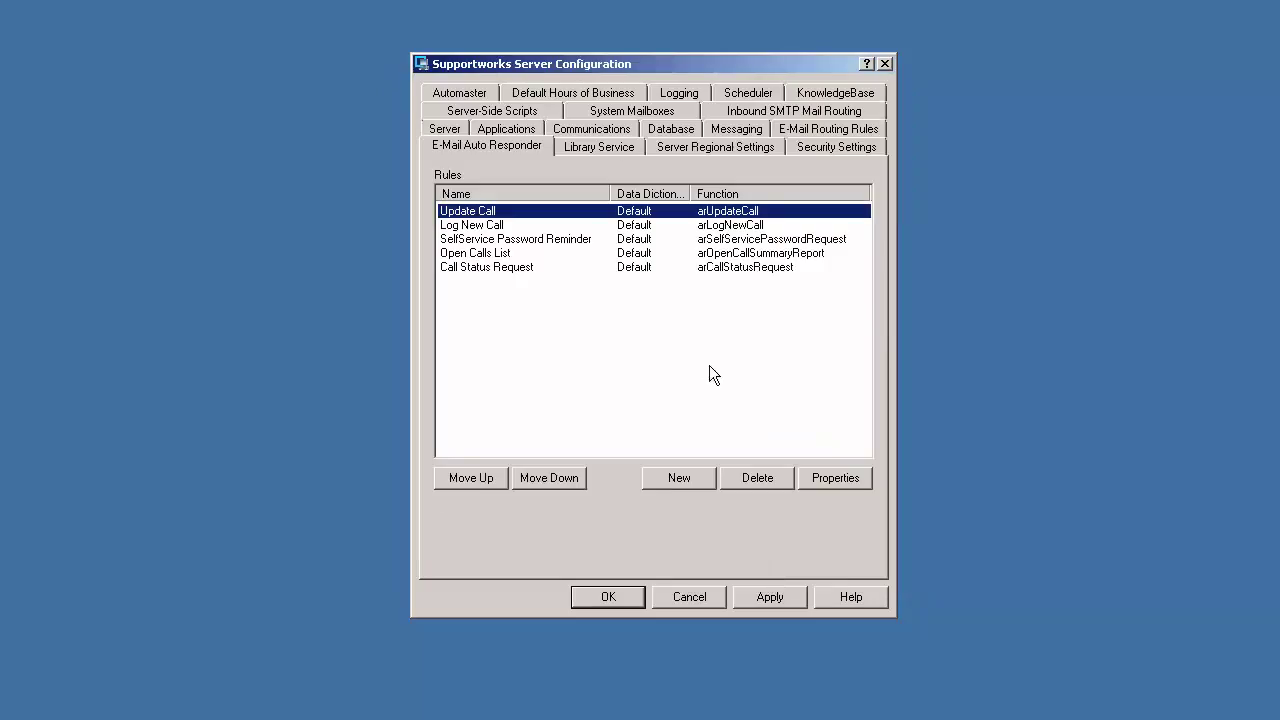
double_click(663, 225)
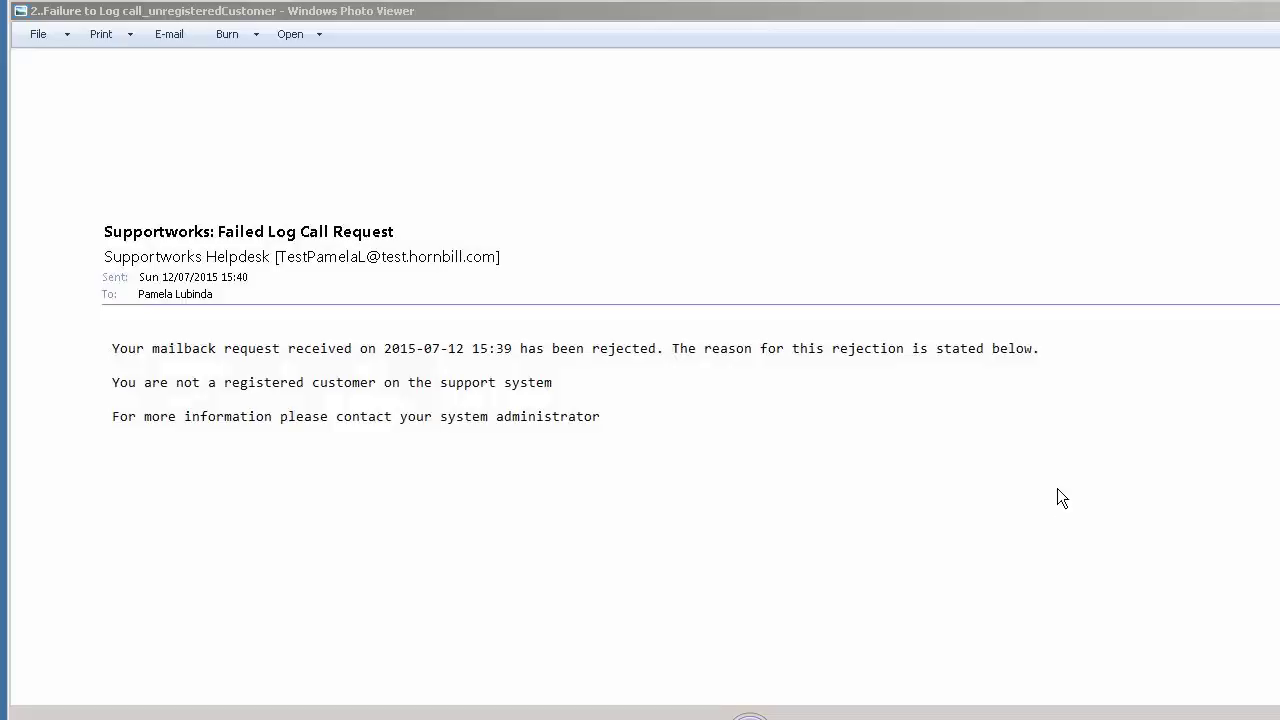
Step: Show the '3..Customer Email' screenshot with the customer's properties and contact e-mail field
key(Right)
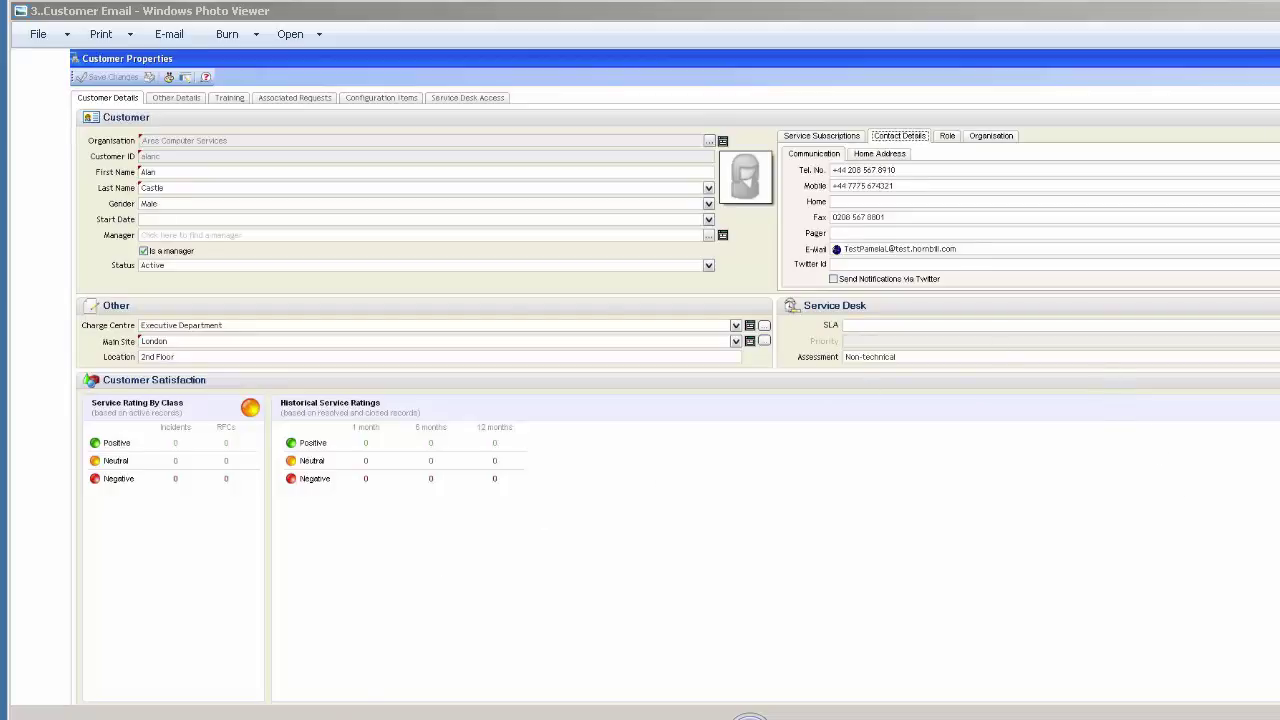
Step: Advance to the '5..Service DeskAccess' screenshot showing self-service and e-mail rights all enabled
key(Right)
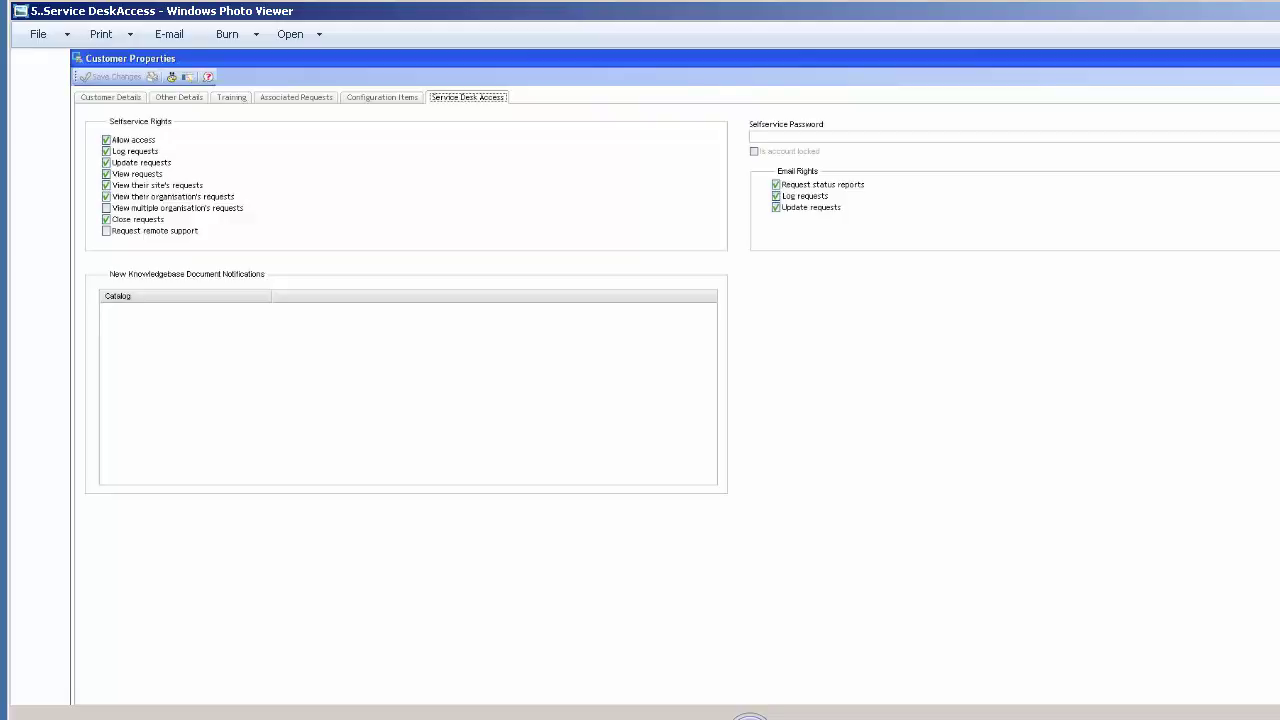
Step: Advance through the '6..Successful update' screenshot to the '7..Email reject example' screenshot
key(Right)
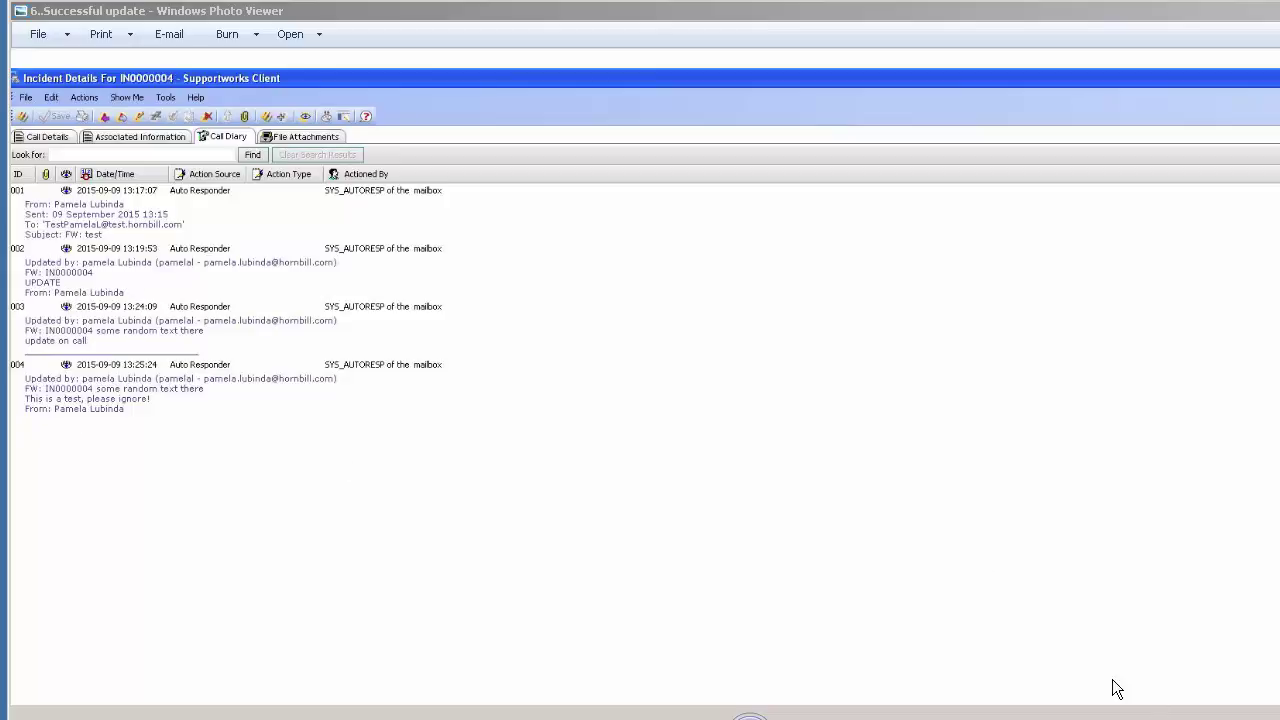
key(Right)
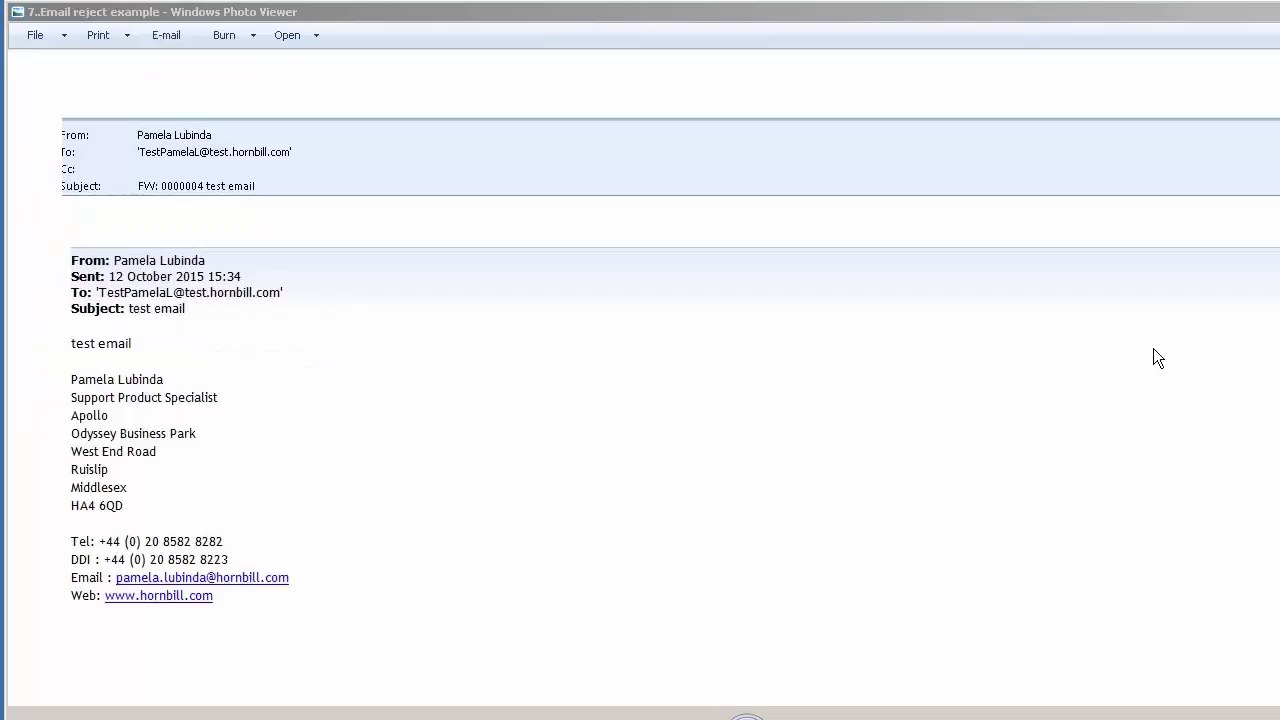